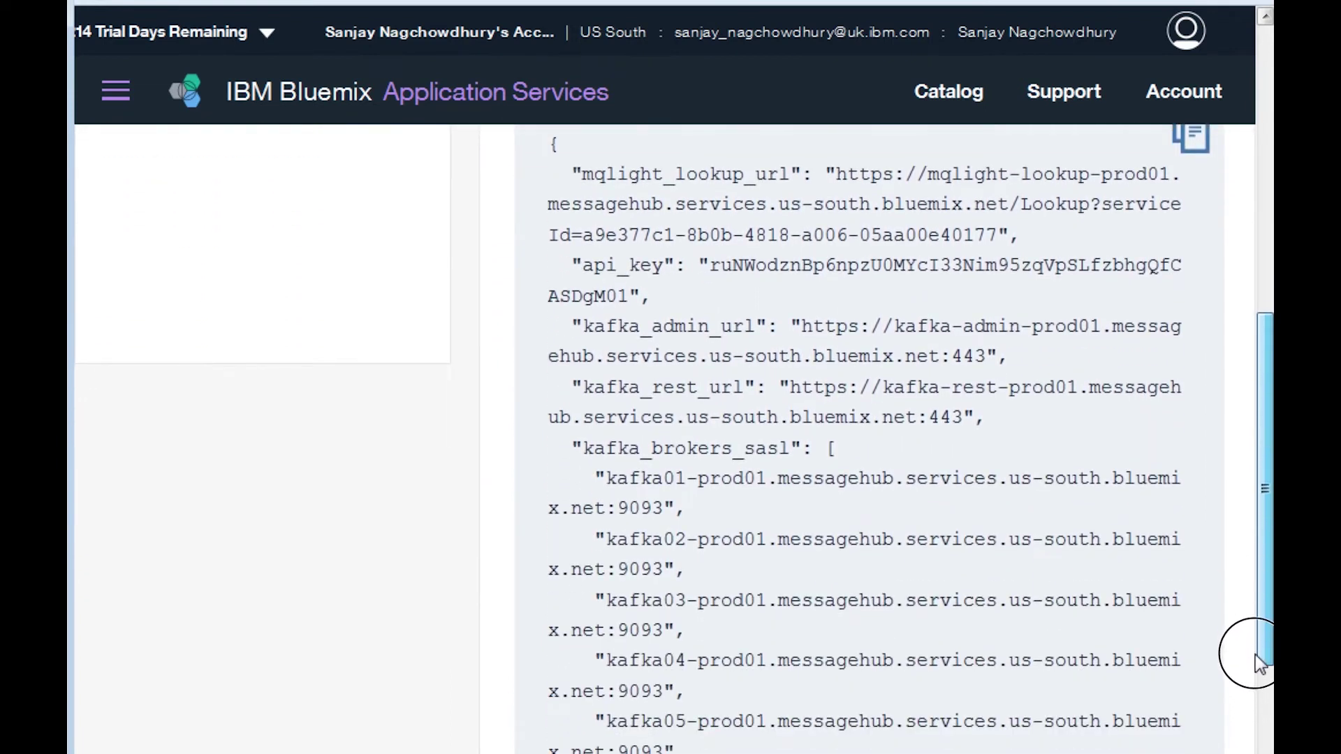
Select and copy the Message Hub 'user' value from the Bluemix service credentials JSON.
left_click_drag(676, 641, 688, 646)
left_click_drag(688, 646, 873, 647)
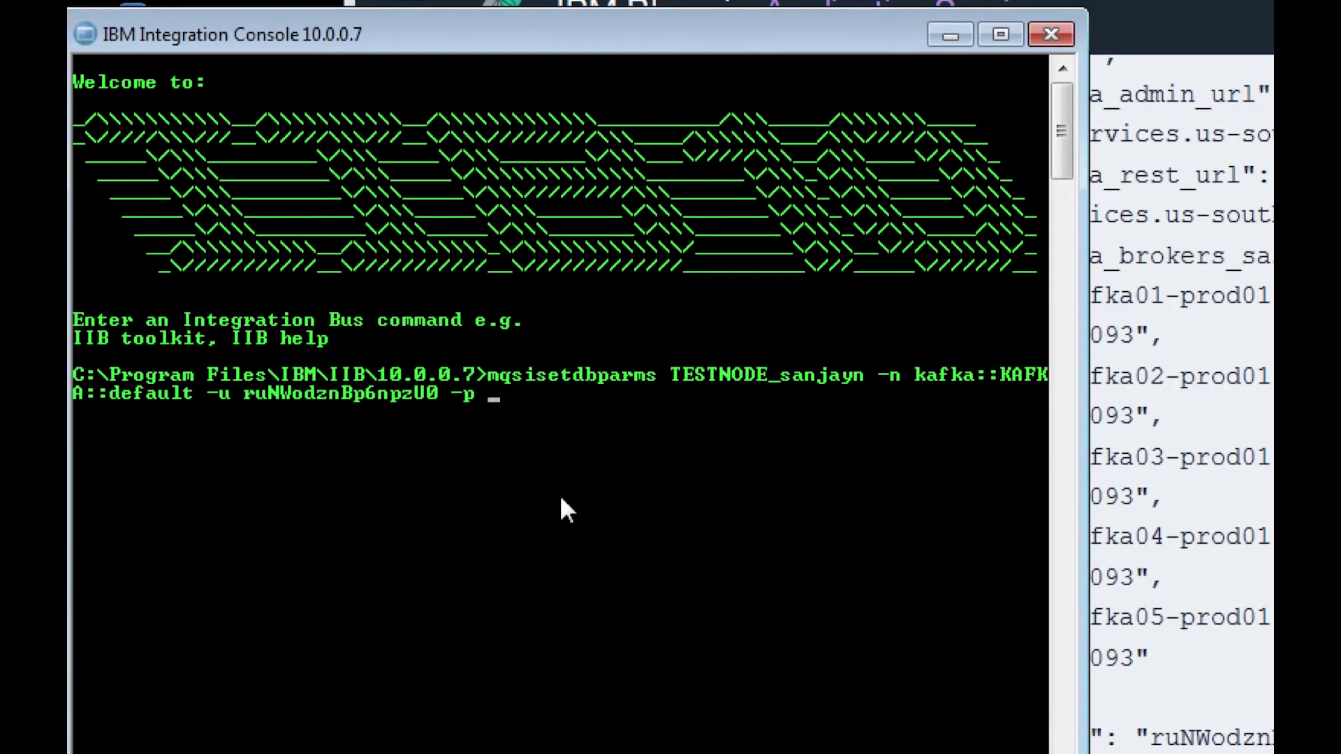
right_click(564, 510)
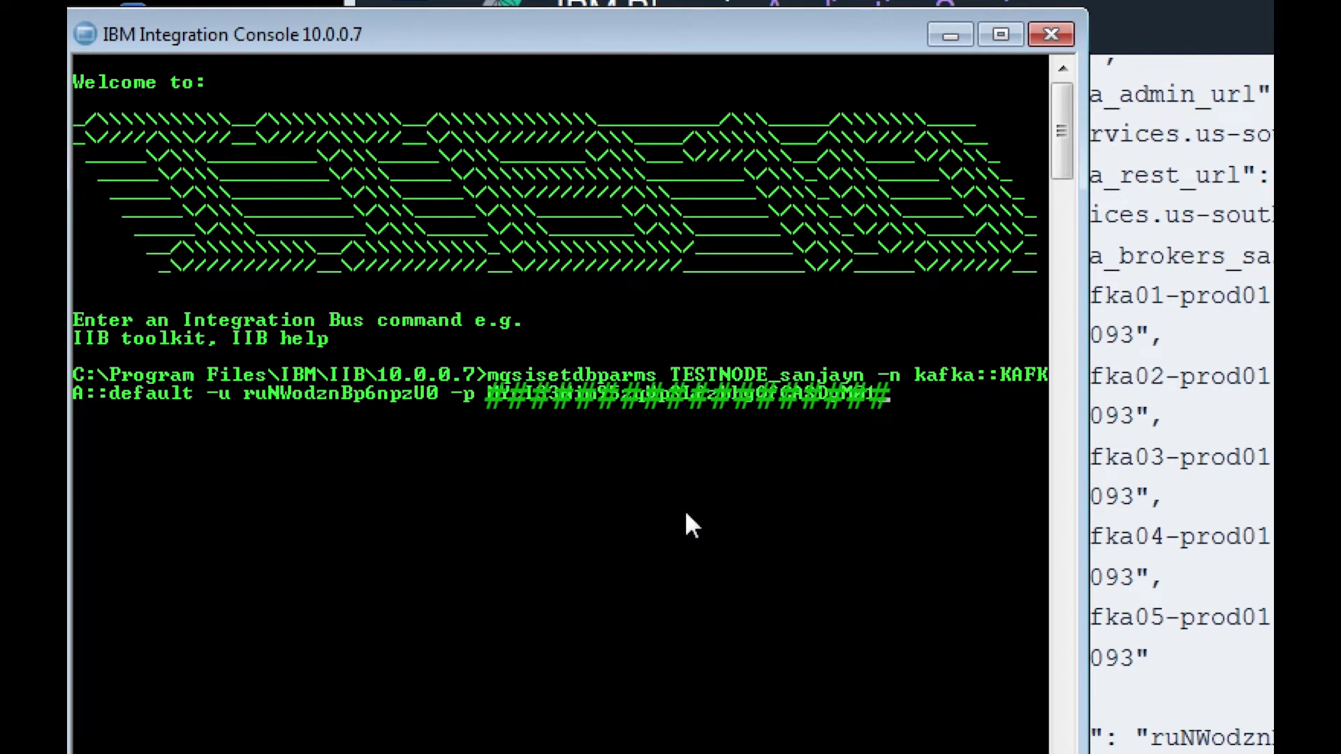
Run the kafka::KAFKA::default mqsisetdbparms credentials command, then select the kafka01 broker address.
key("Return")
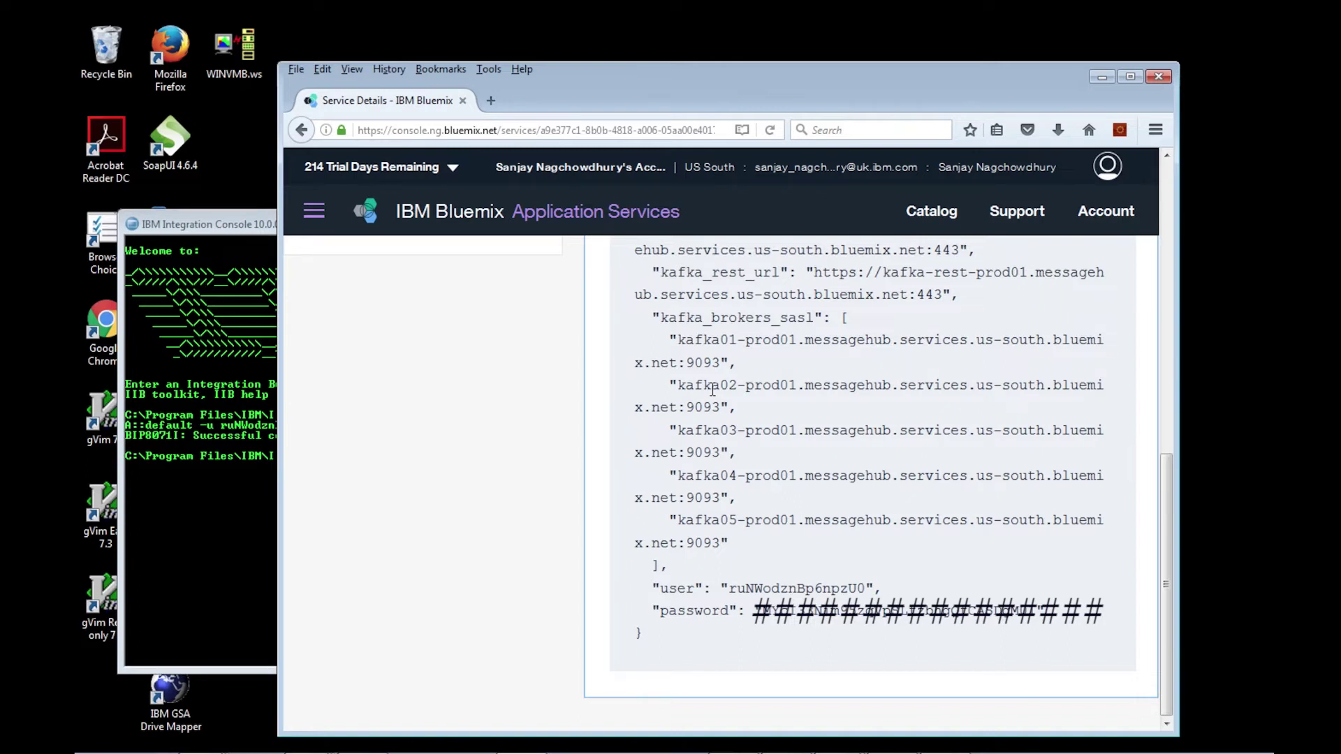
left_click_drag(681, 340, 721, 363)
key("ctrl+c")
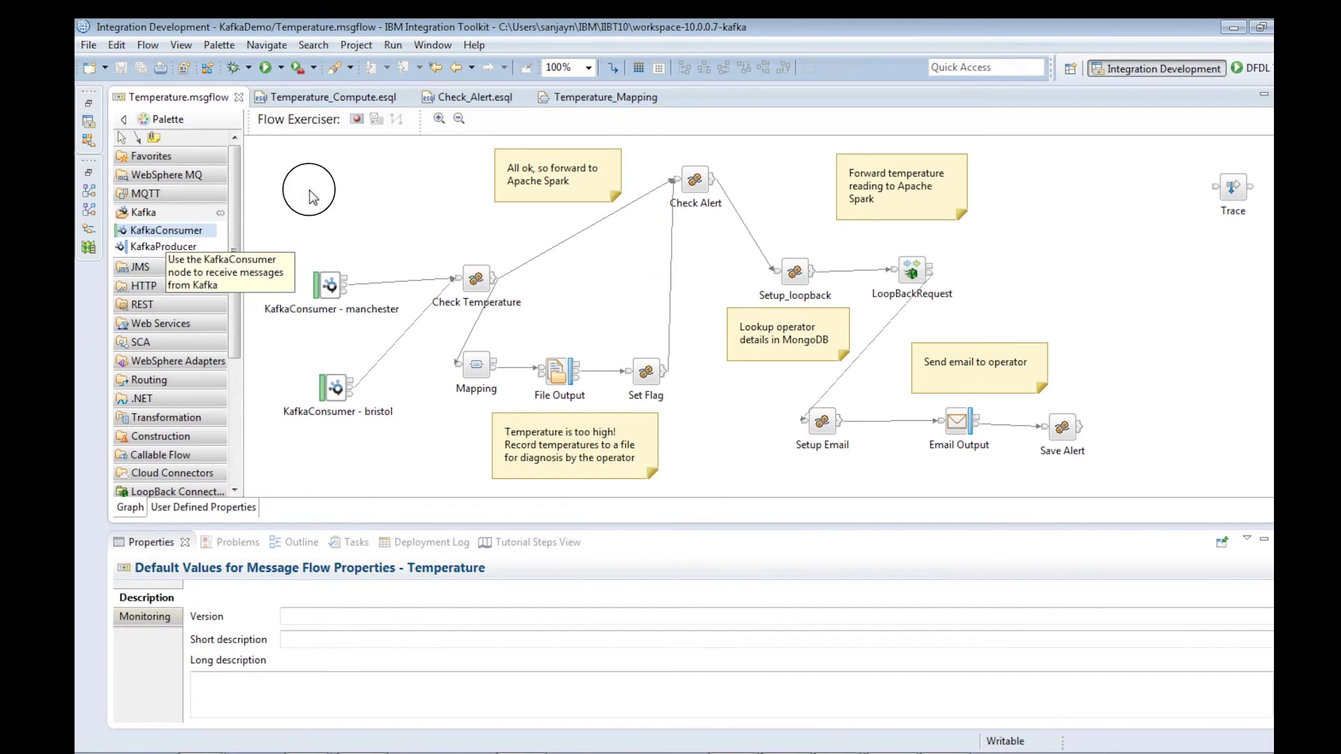
Add a 'KafkaConsumer - london' node with the pasted broker, consumer group london, and SASL_SSL security.
left_click(322, 185)
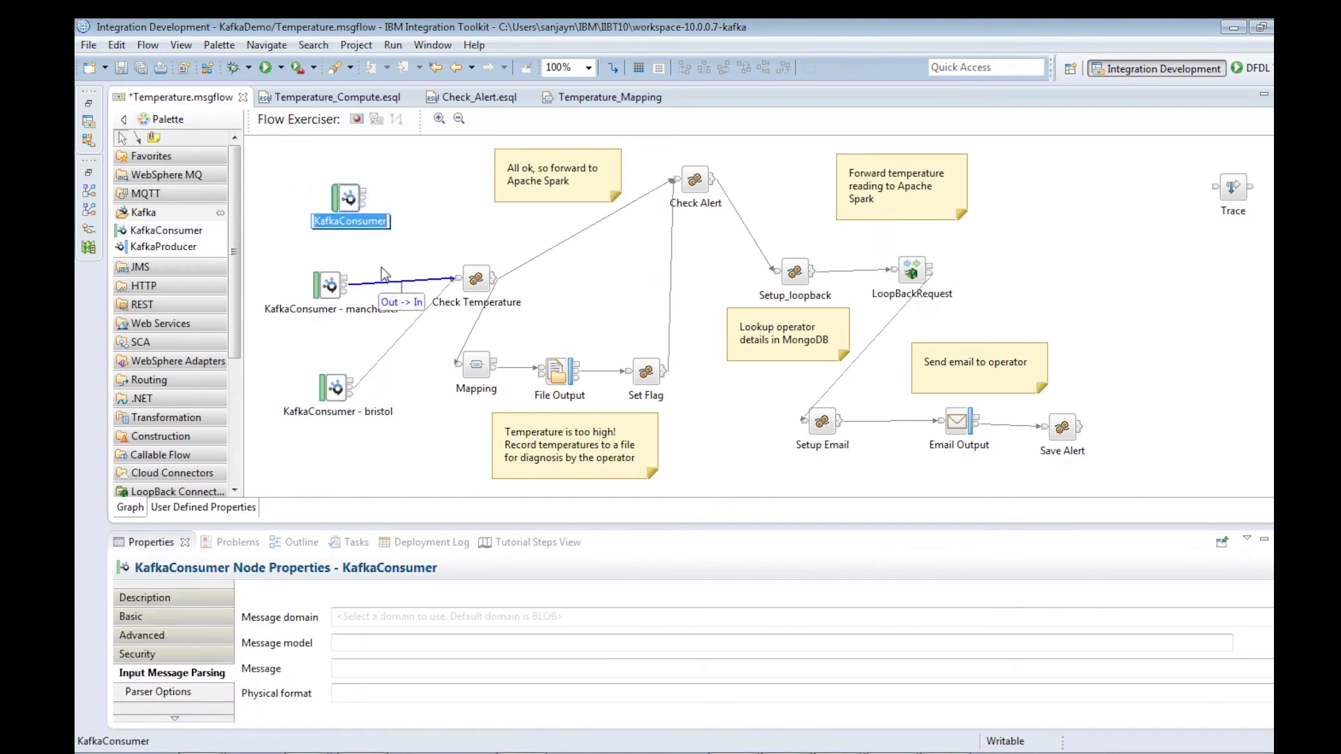
left_click(390, 222)
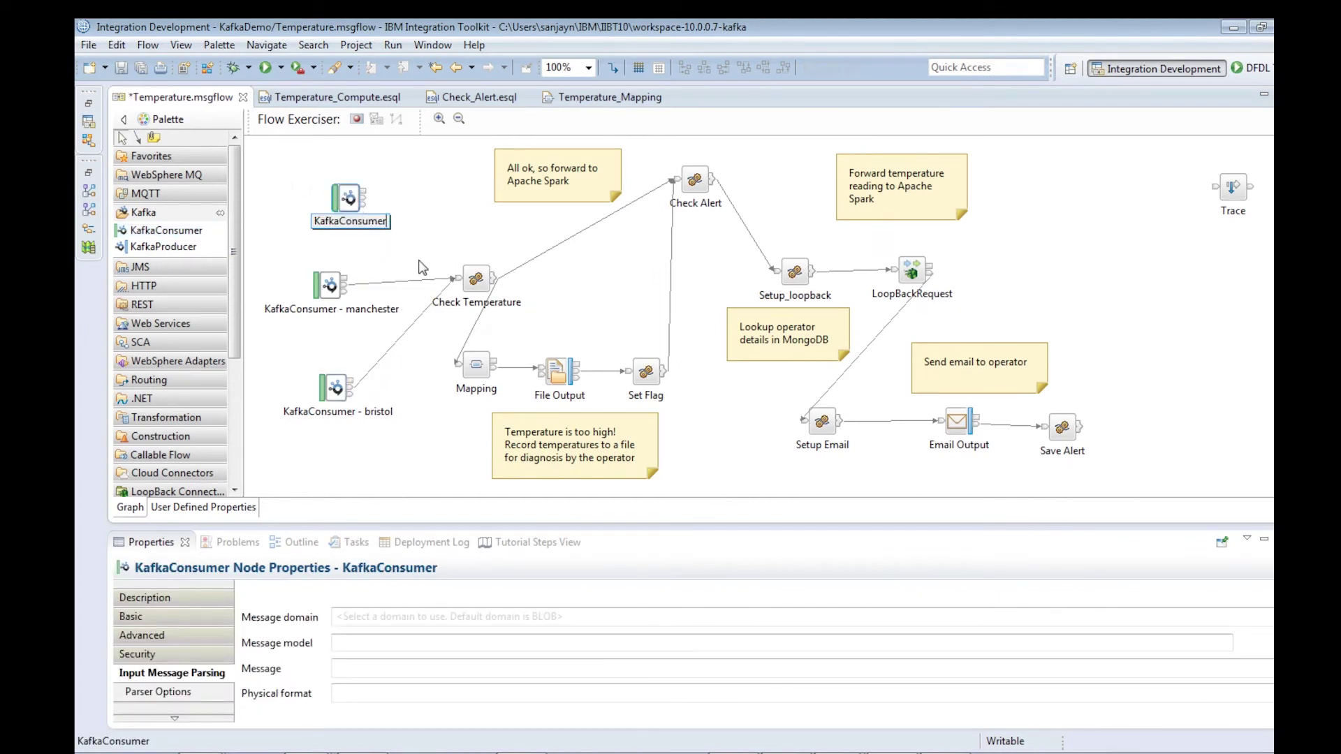
type("- ")
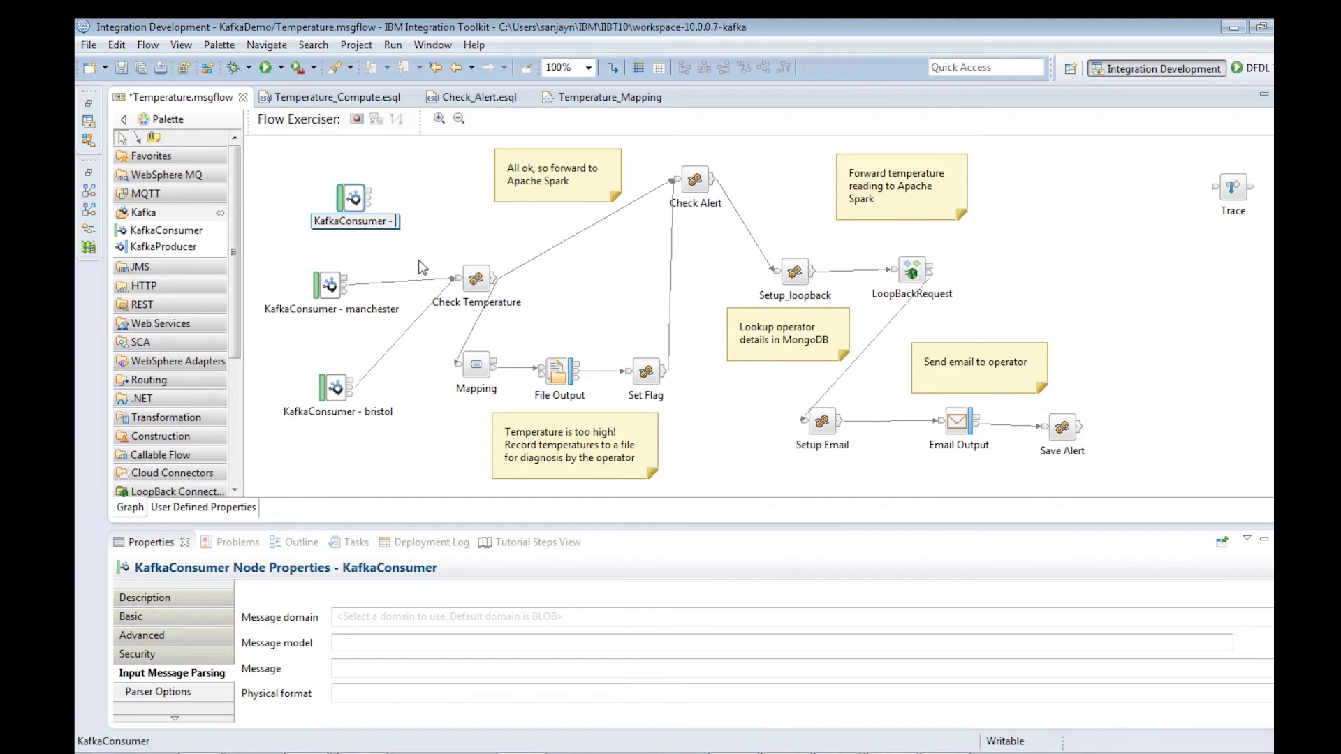
type("london")
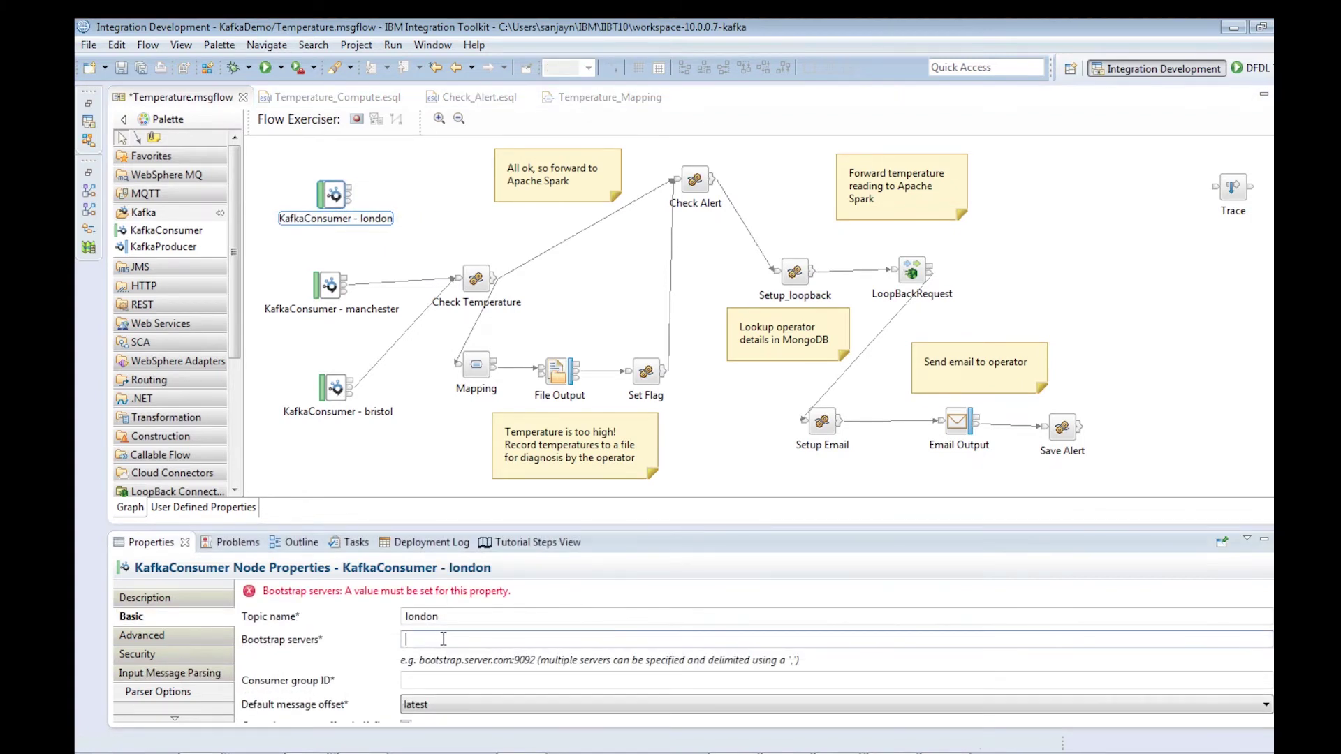
key("ctrl+v")
left_click(423, 681)
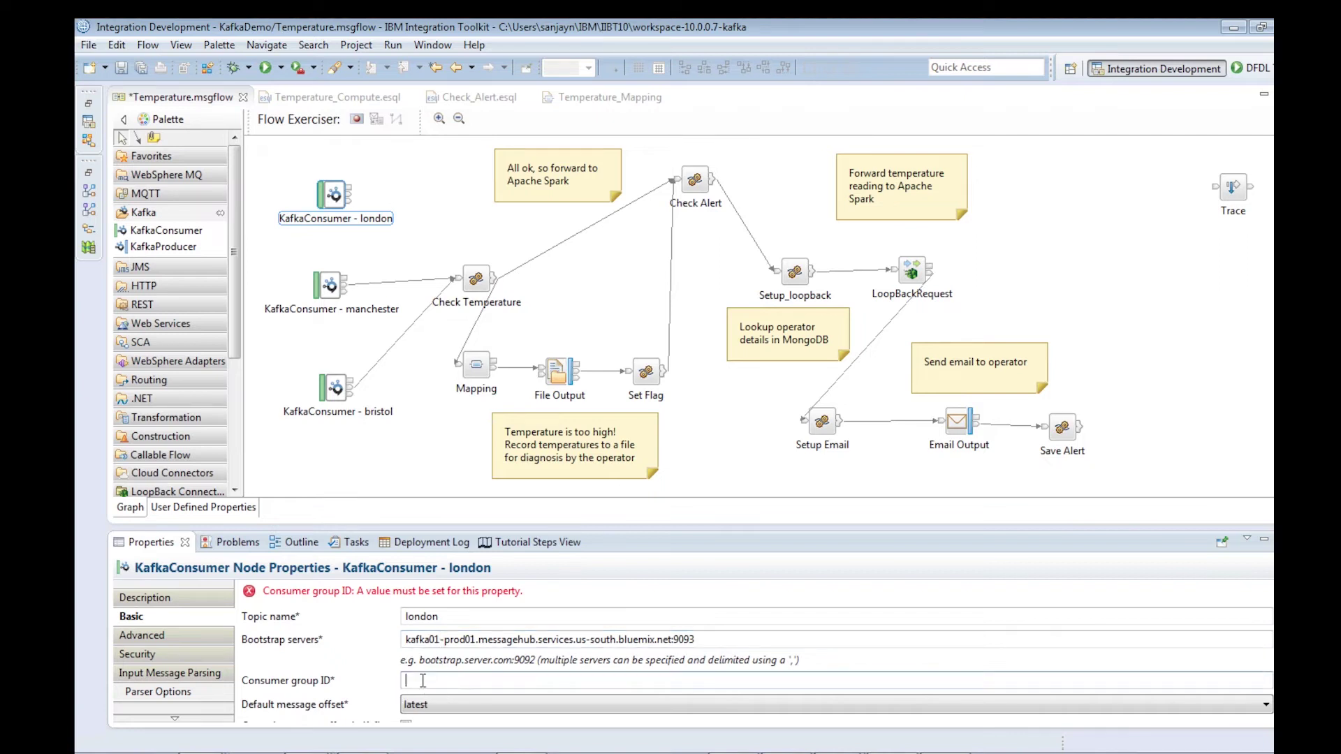
type("london")
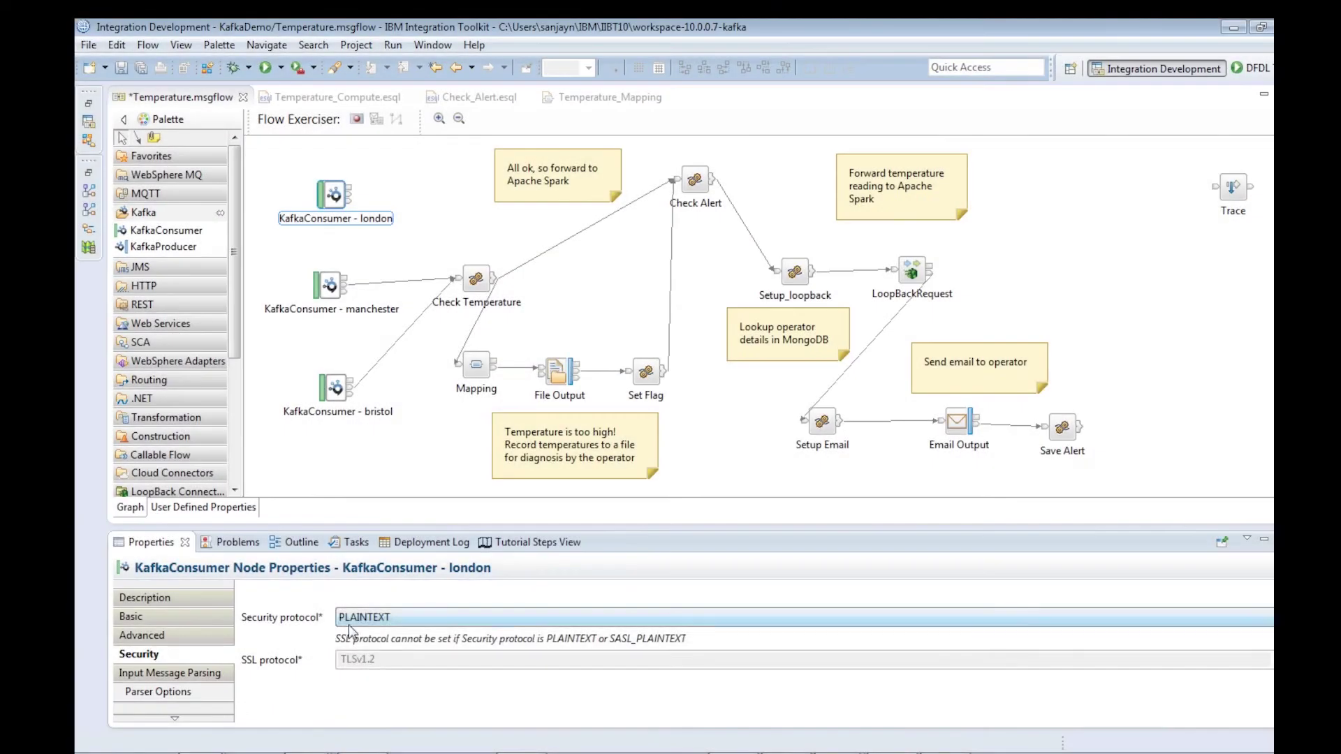
left_click(367, 617)
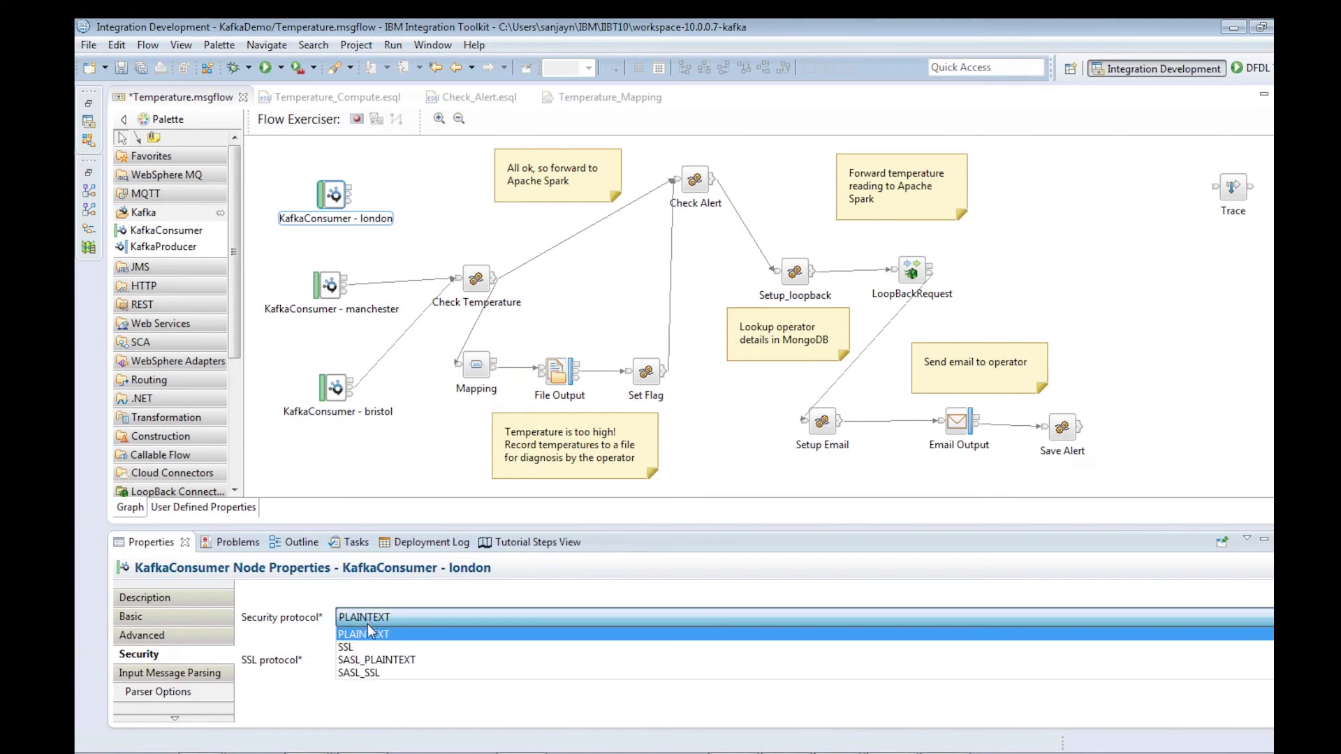
left_click(373, 673)
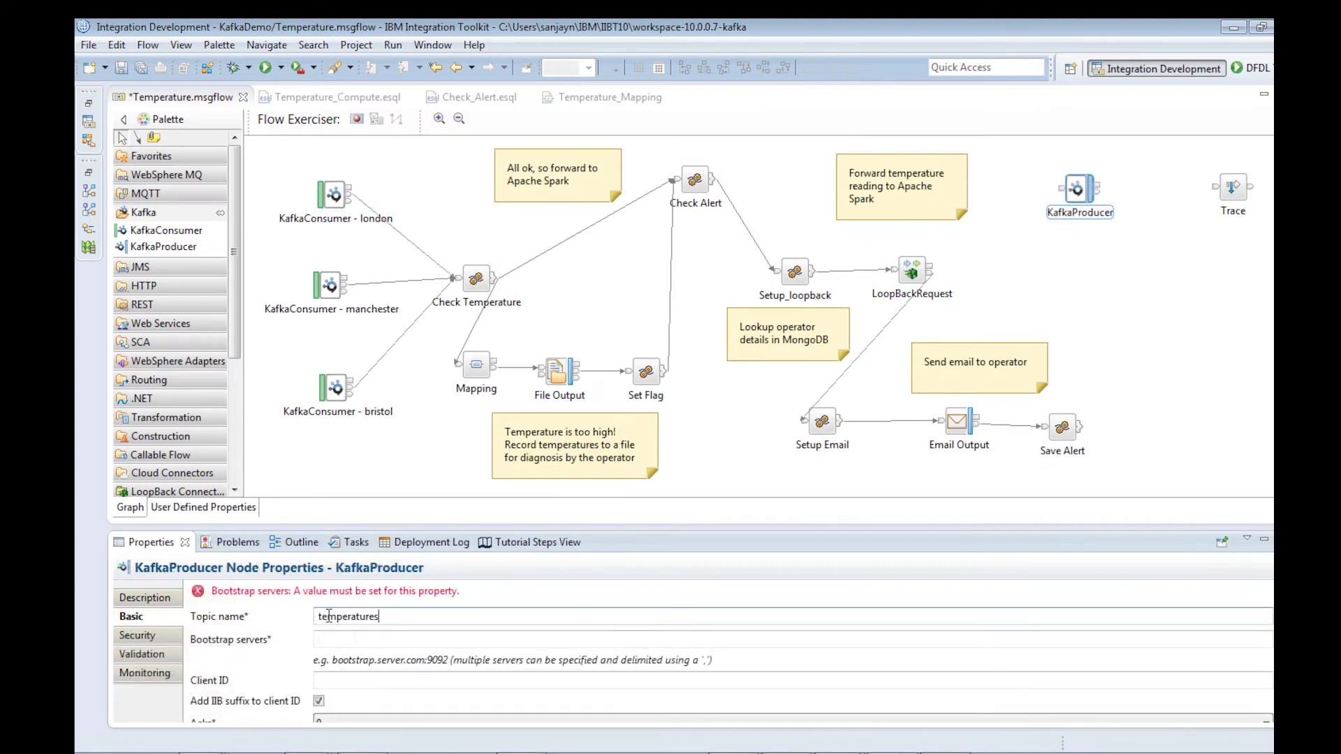
Give the KafkaProducer the pasted Message Hub broker address and SASL_SSL security protocol.
left_click(355, 639)
key("ctrl+v")
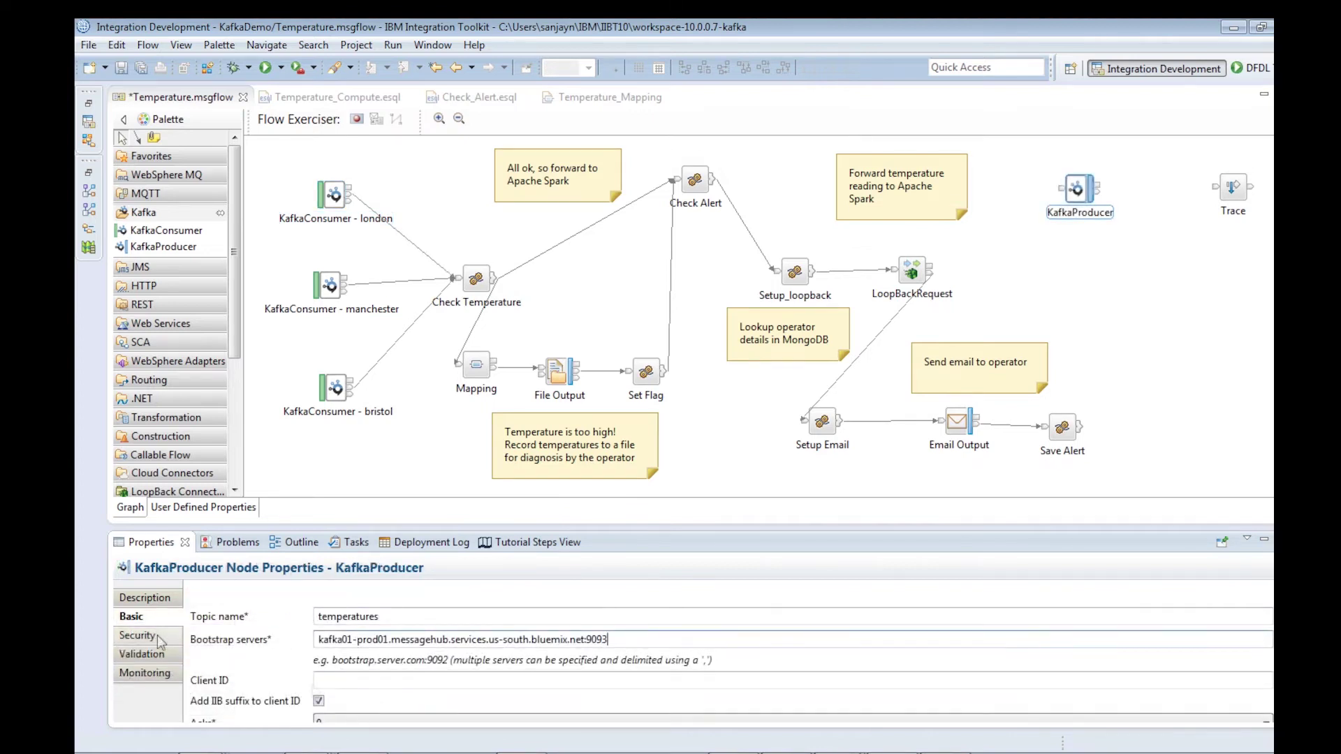
left_click(157, 636)
left_click(304, 618)
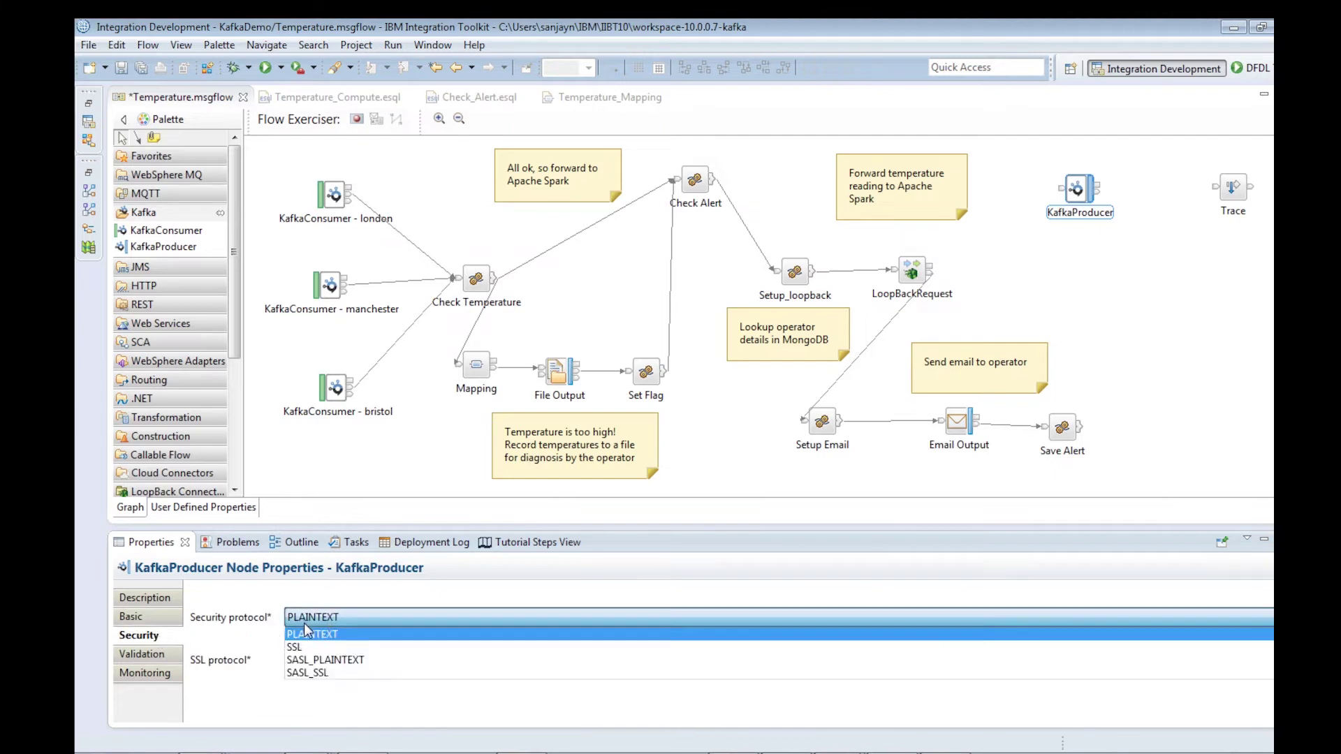
left_click(315, 673)
left_click(158, 621)
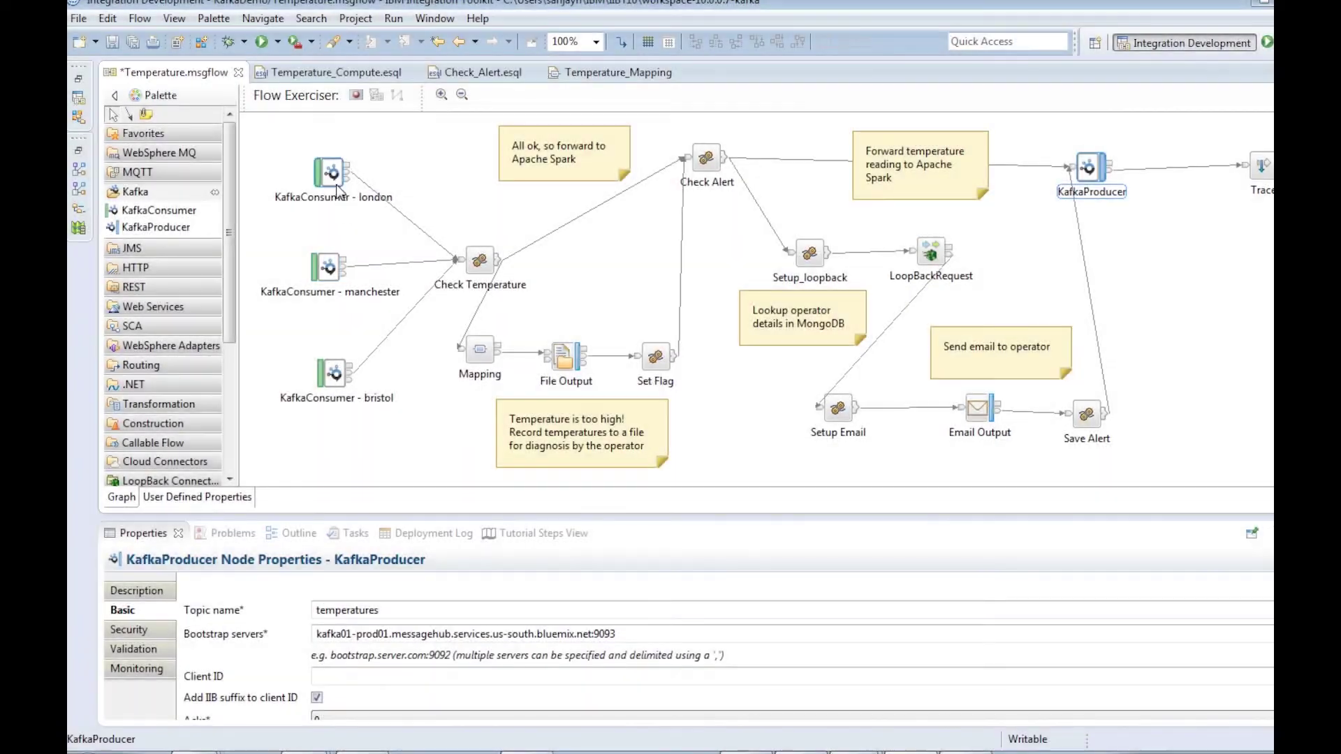
Review the london, manchester and bristol KafkaConsumer settings, then open Temperature_Mapping.
left_click(333, 177)
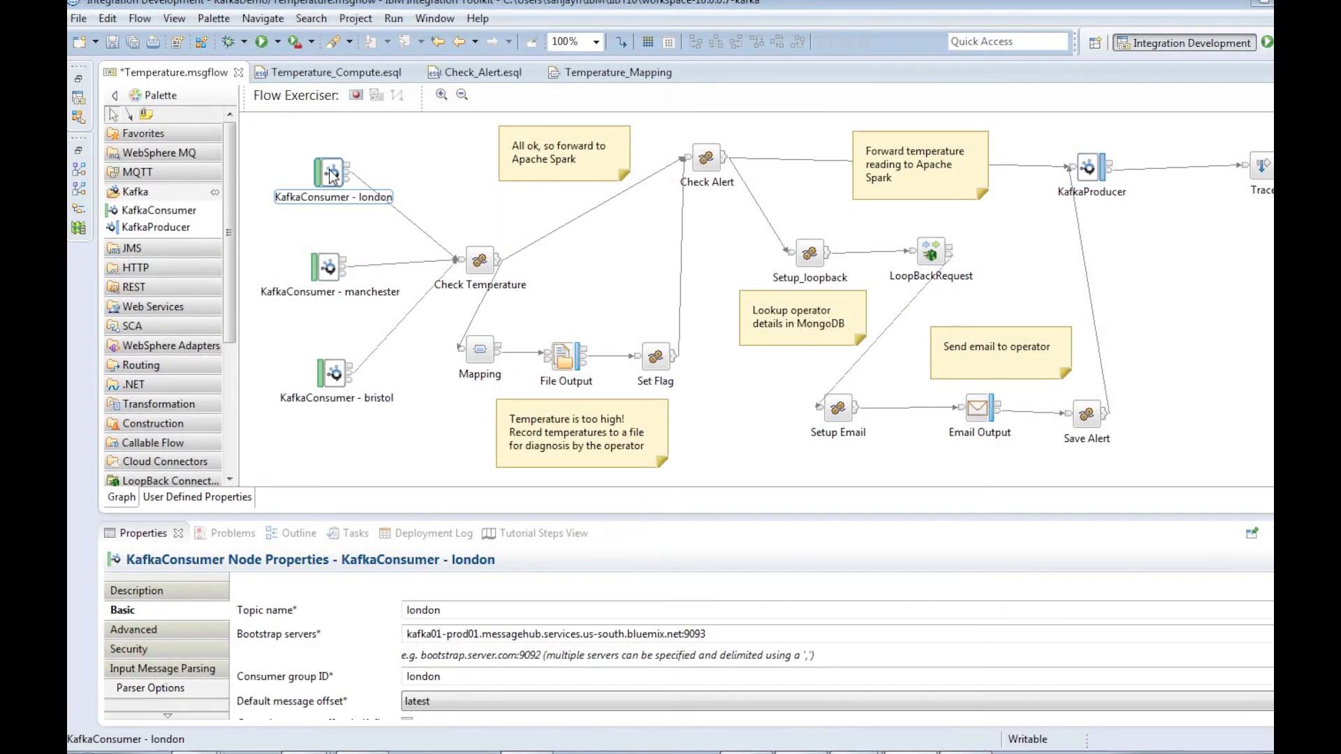
left_click(325, 272)
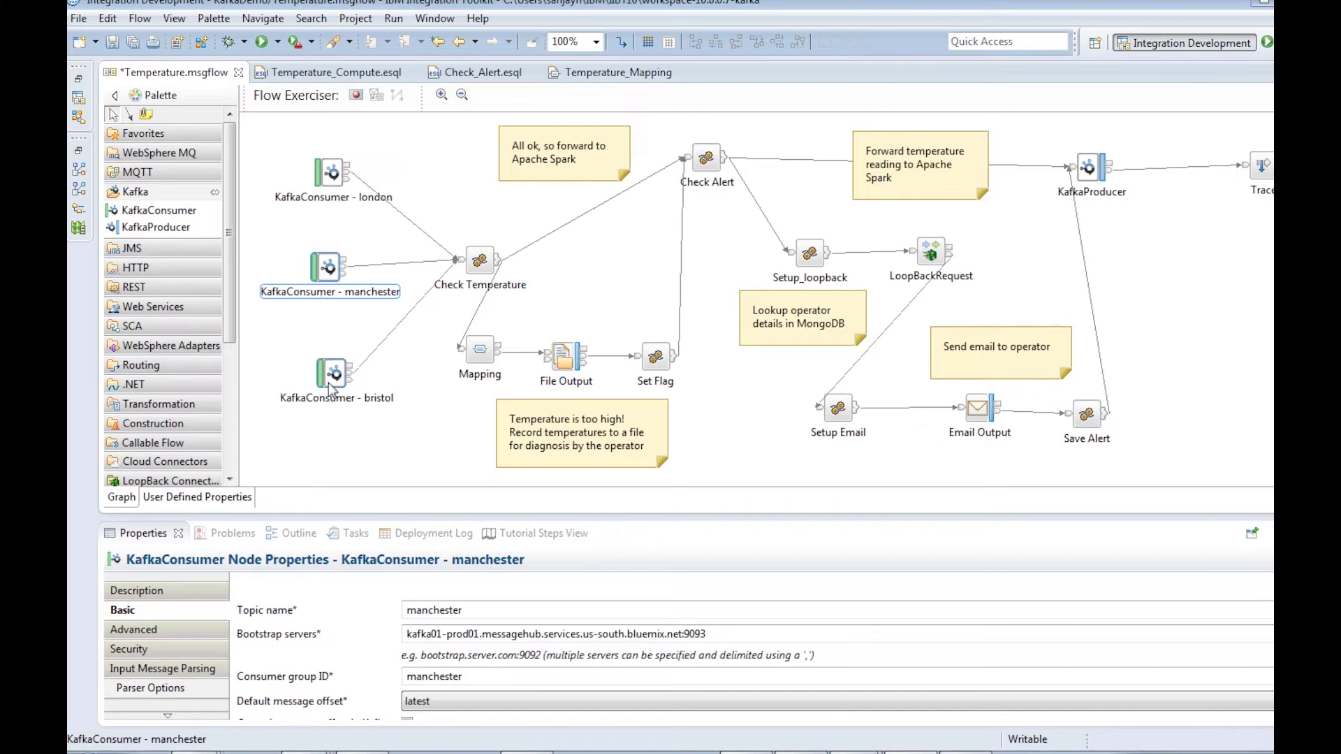
left_click(330, 377)
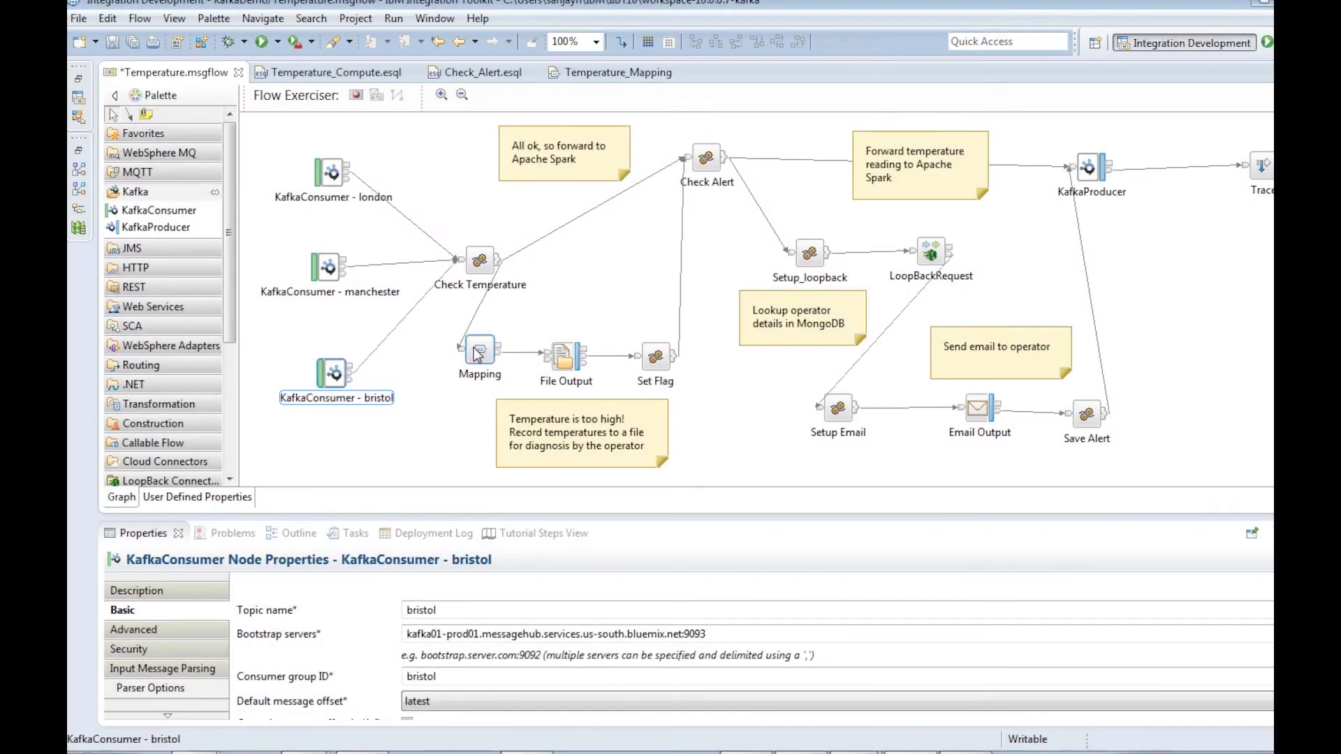
left_click(480, 354)
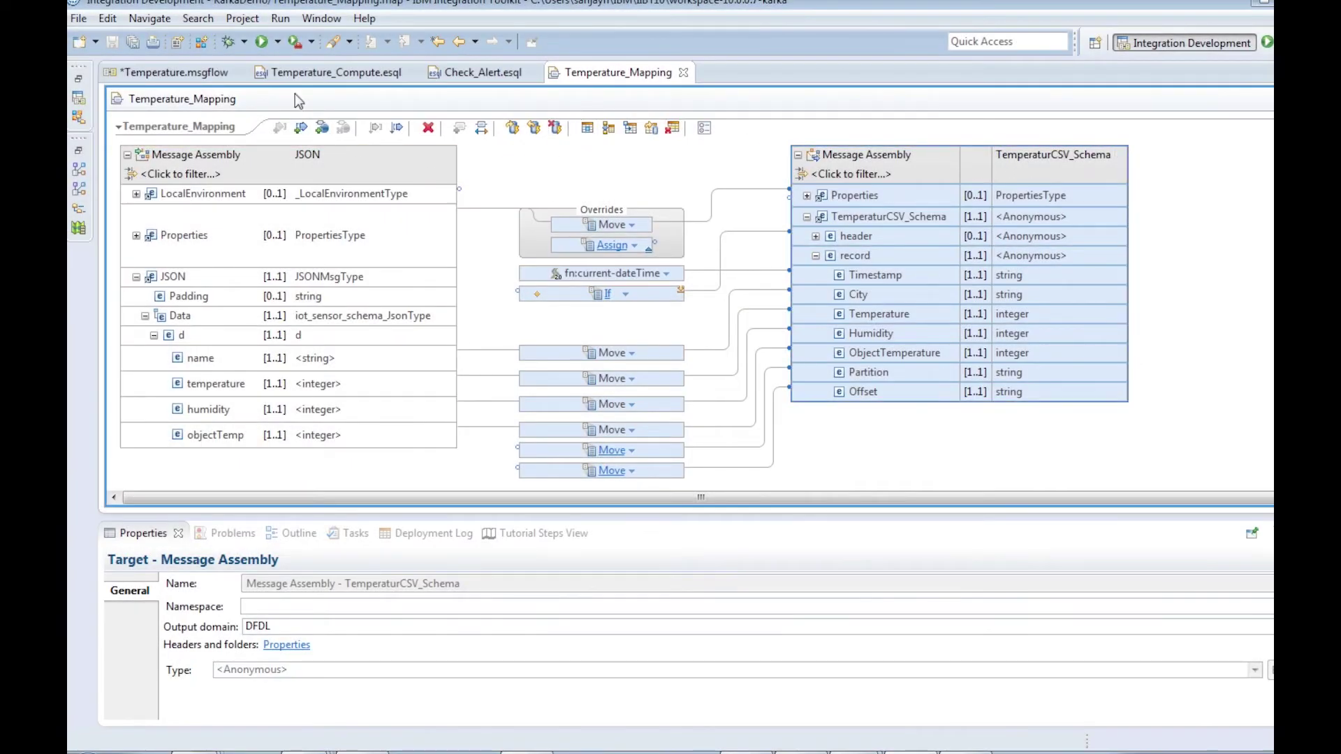
Back in Temperature.msgflow, inspect the LoopBackRequest node's MongoDB SENSOR lookup settings.
left_click(211, 74)
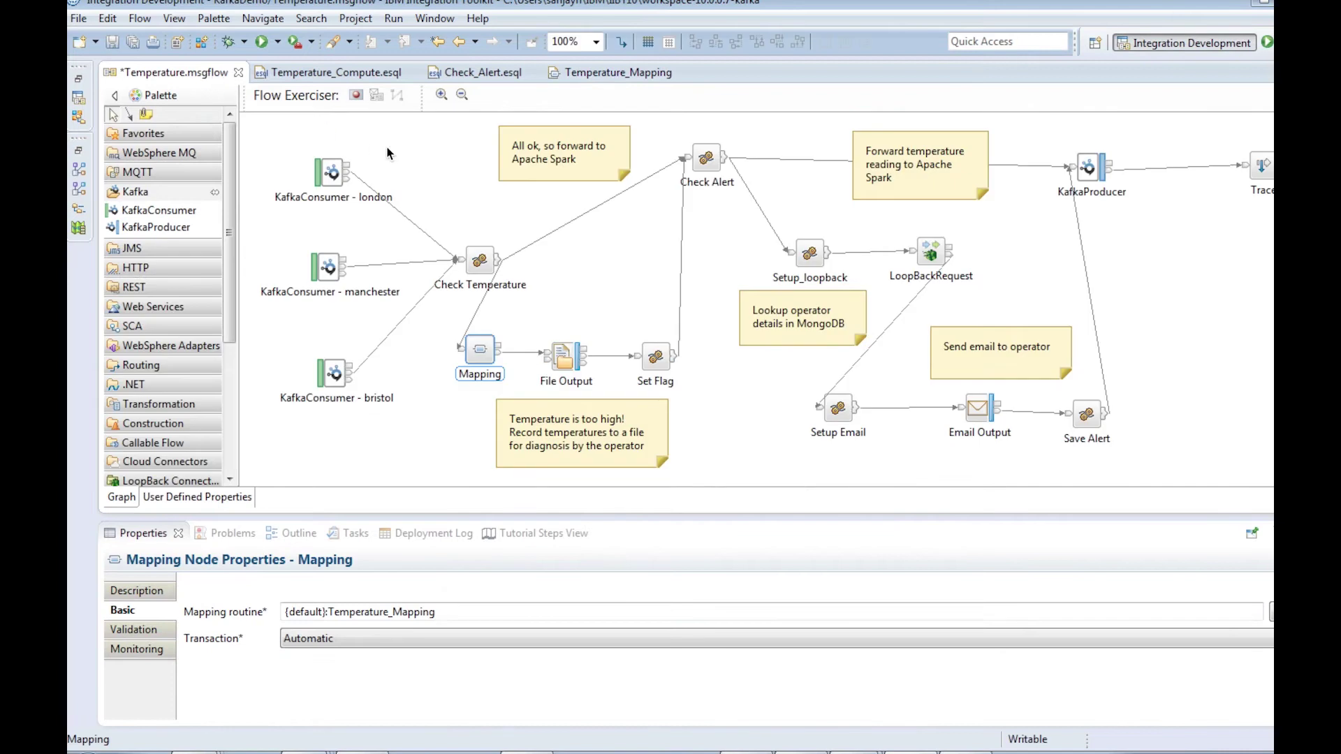
left_click(927, 253)
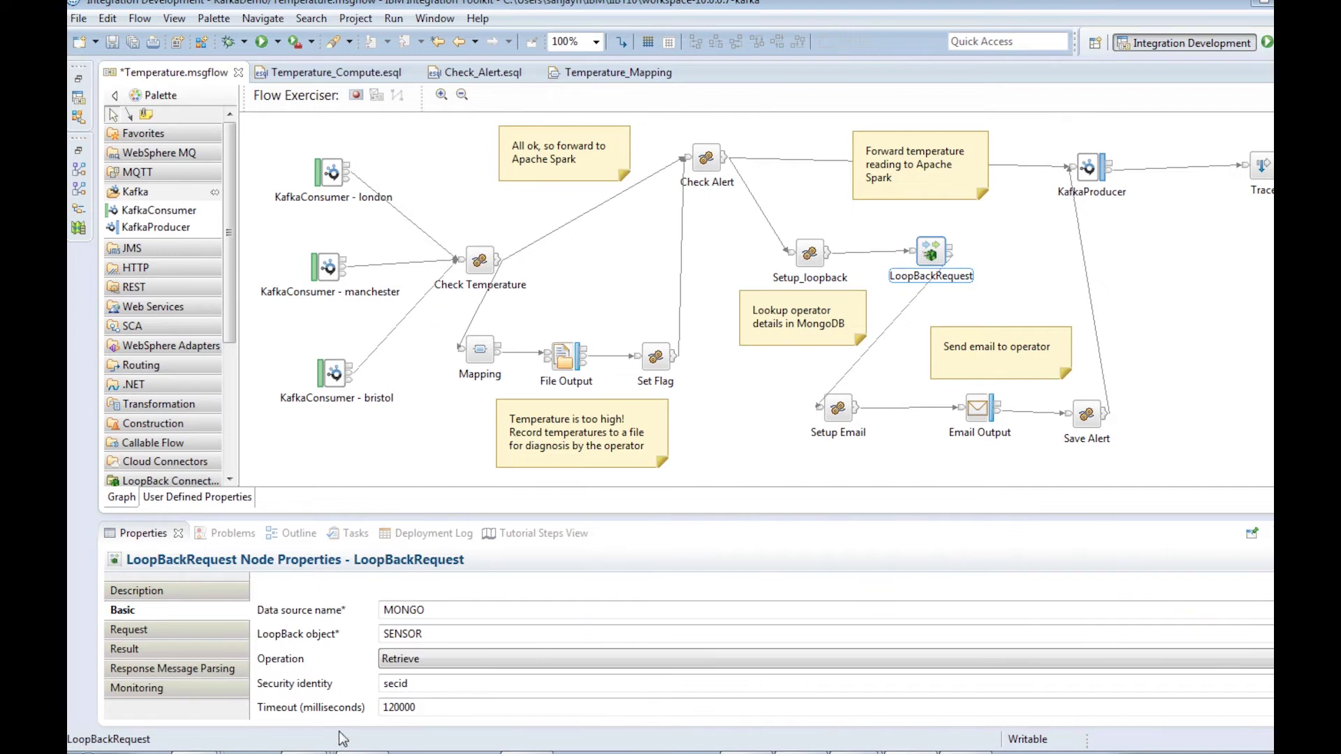
left_click(303, 749)
Log in to the mongo shell as iibUser with the account password and run db.SENSOR.find().
left_click(304, 634)
type("mongo -u iibUser -p passw0rd")
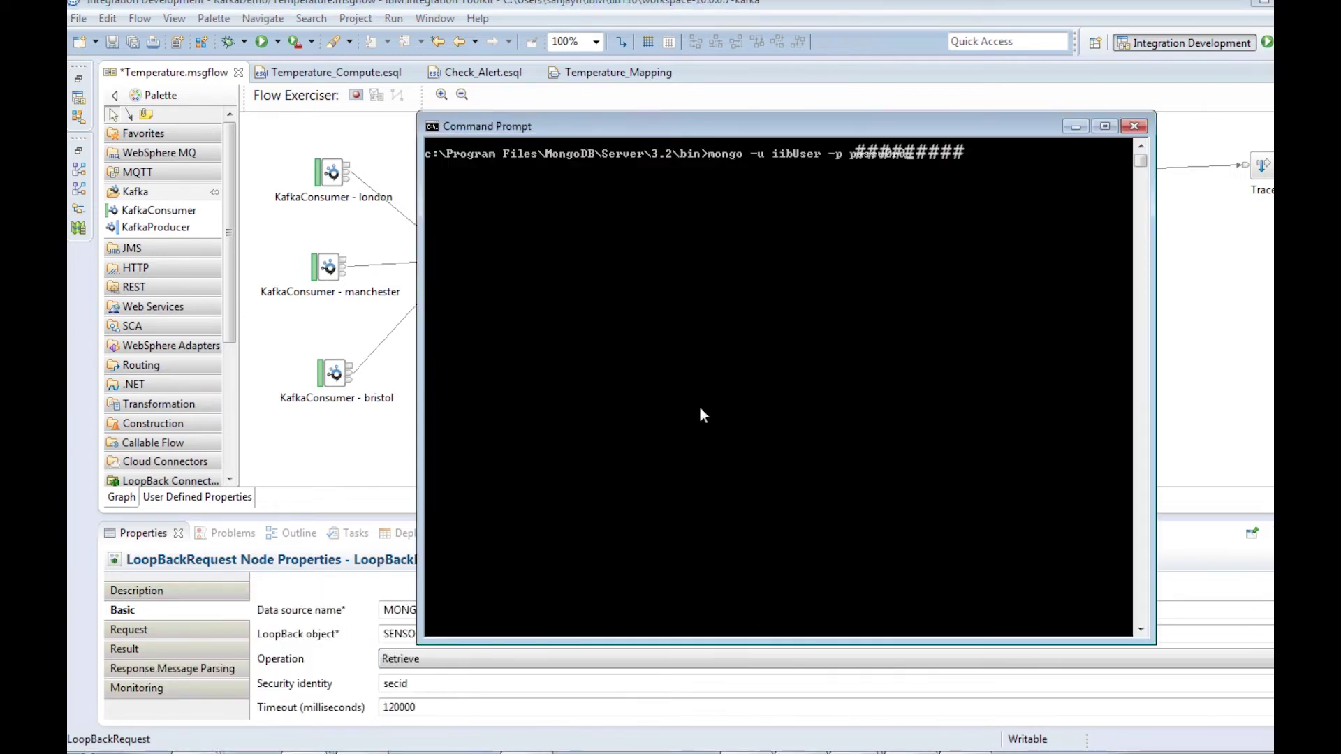
key("Return")
type("db.SENSOR.find()")
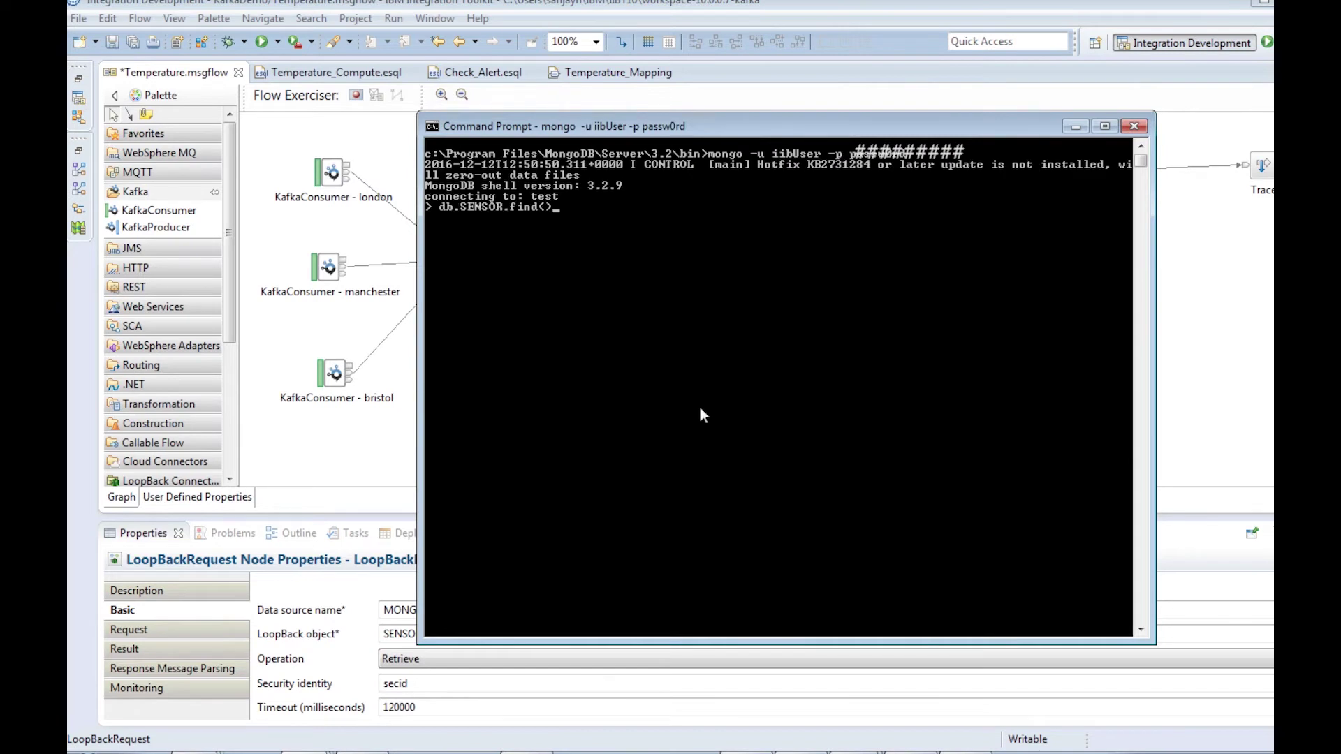
key("Return")
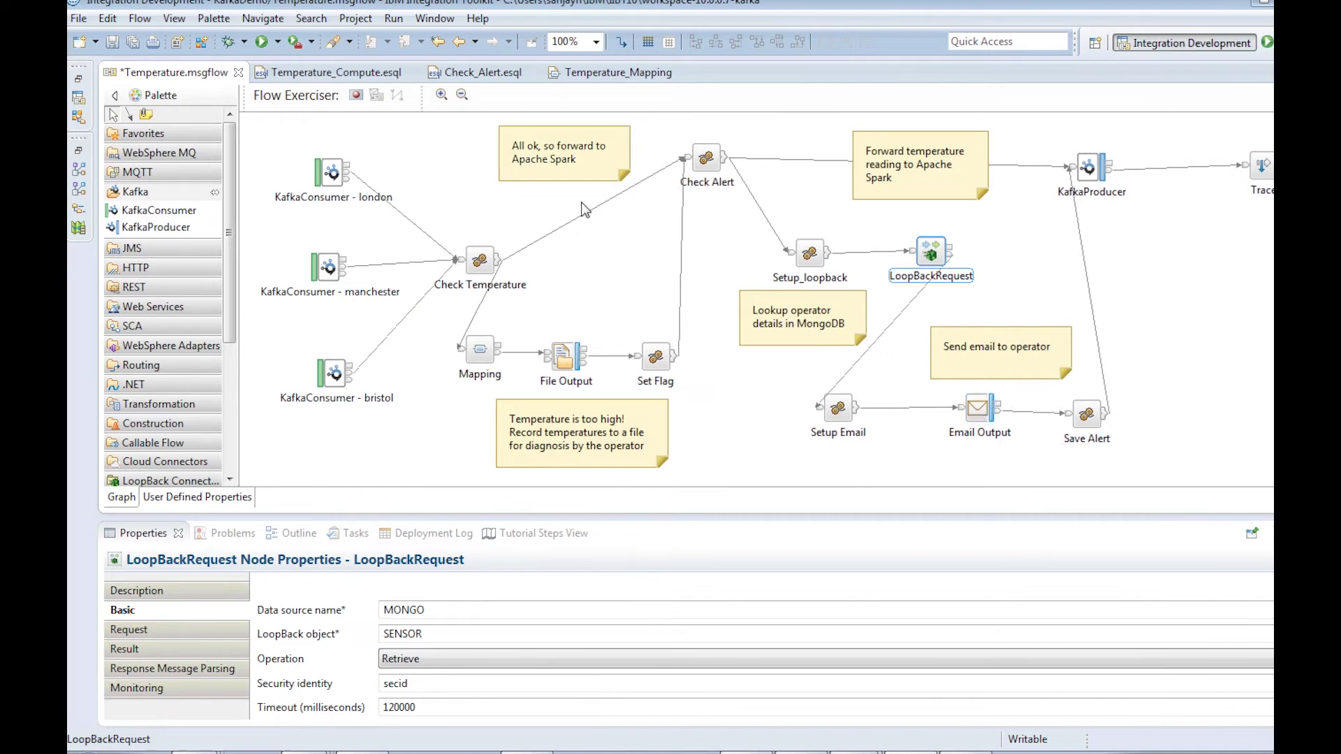
Save the Temperature message flow via File > Save and start Flow Exerciser recording.
left_click(78, 18)
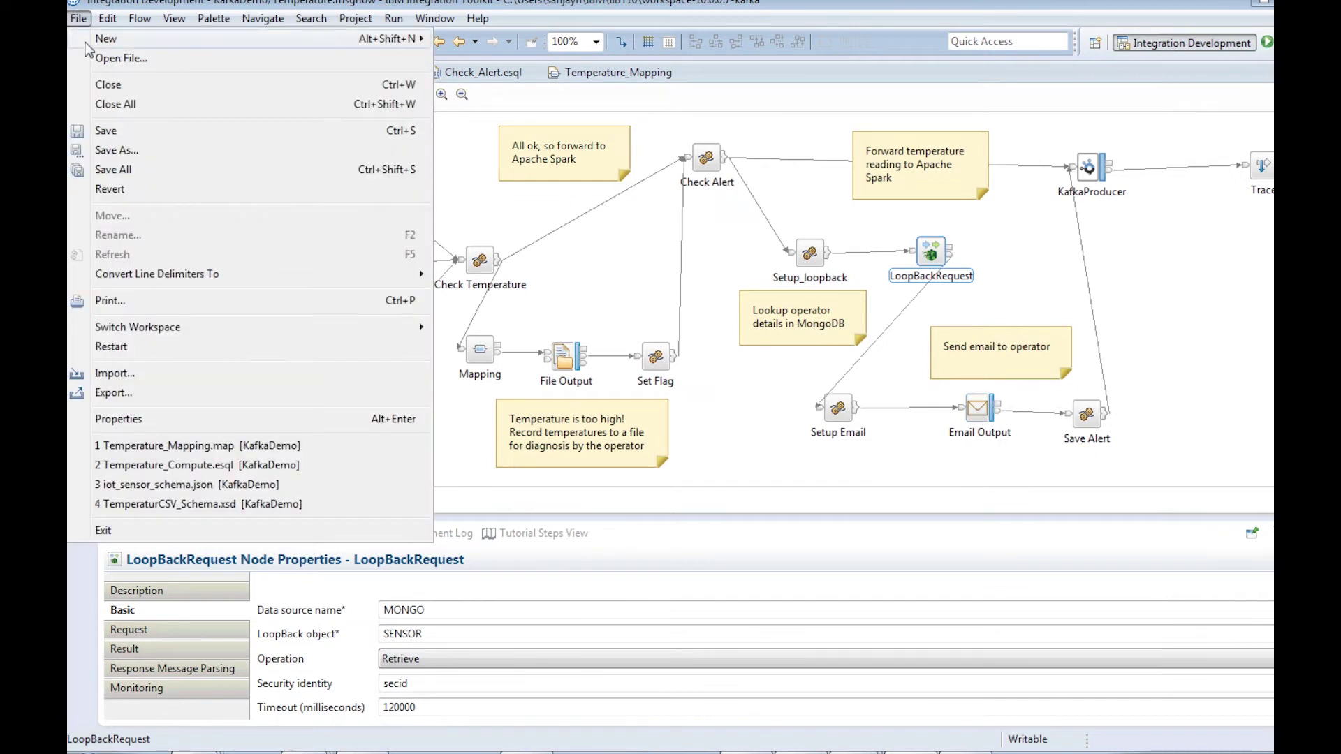
left_click(109, 132)
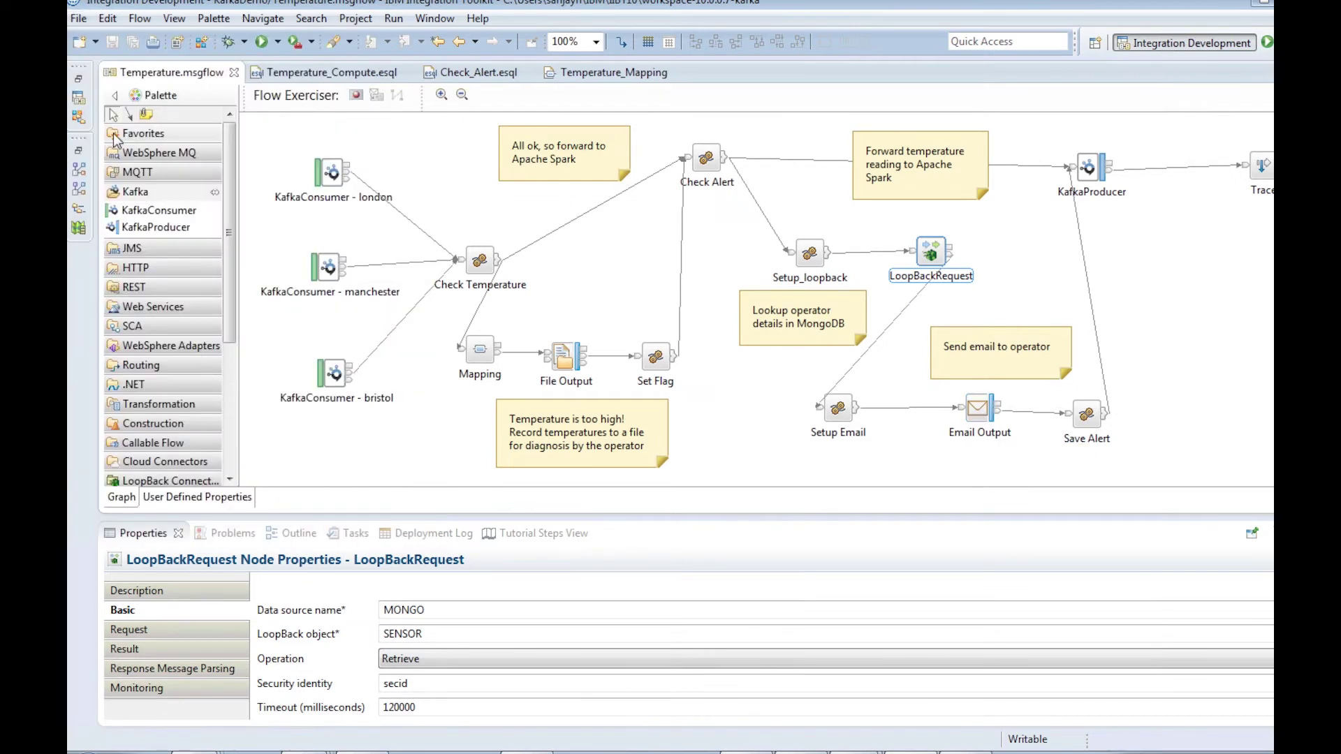
left_click(357, 95)
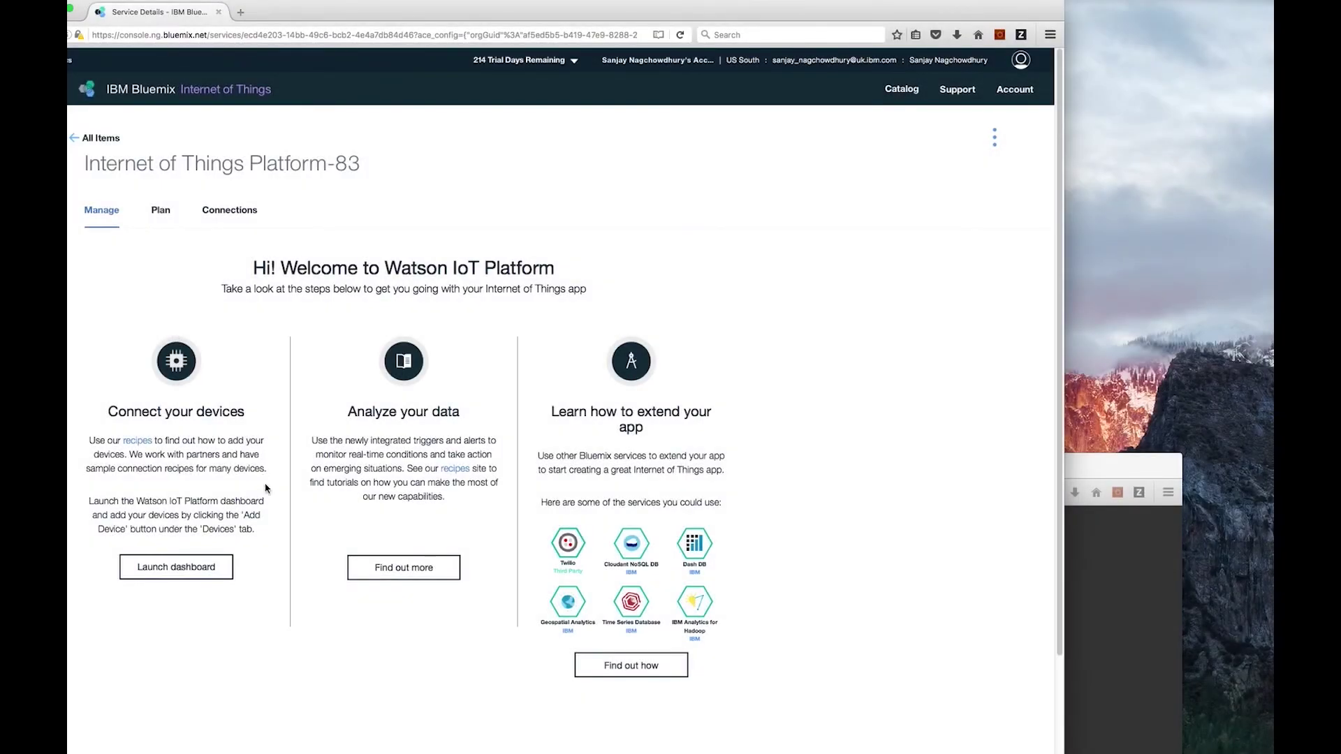
Open the IIB KAFKA DEMO board and cycle the simulator through humidity, object temperature and temperature.
left_click(185, 572)
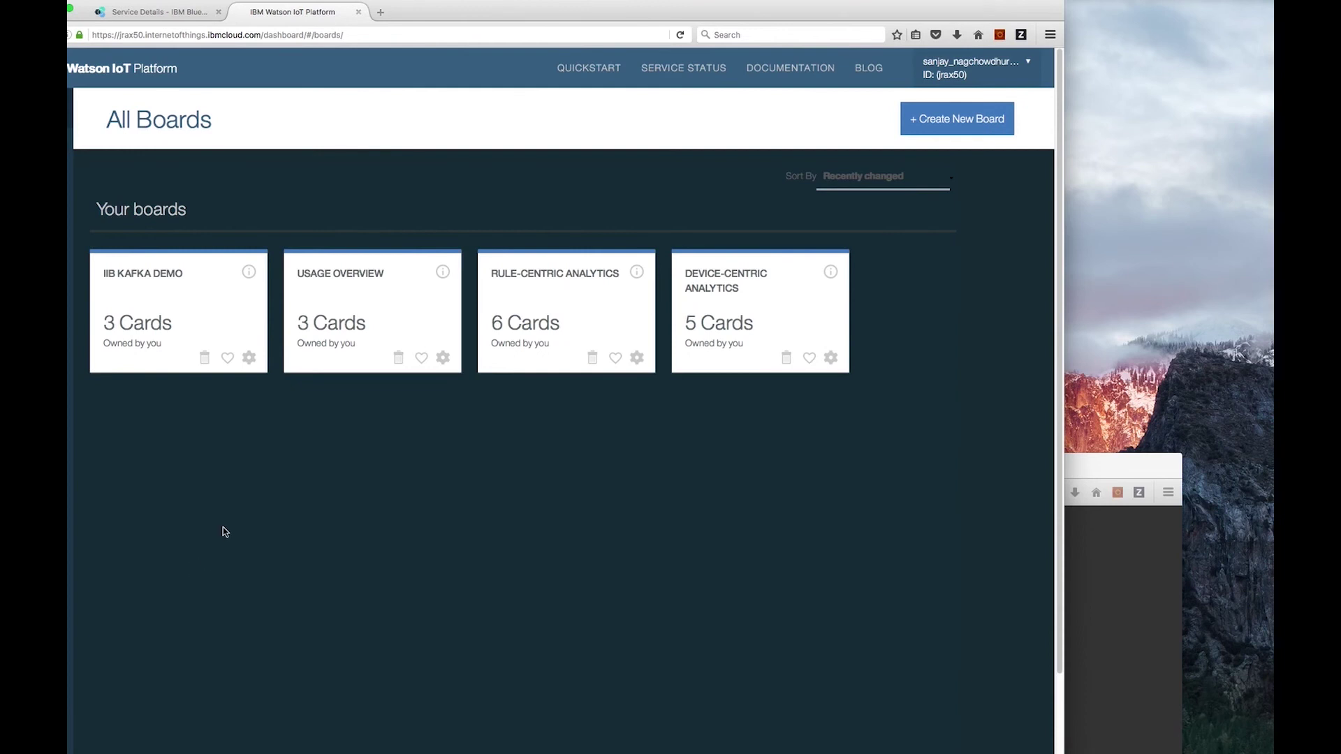
left_click(146, 334)
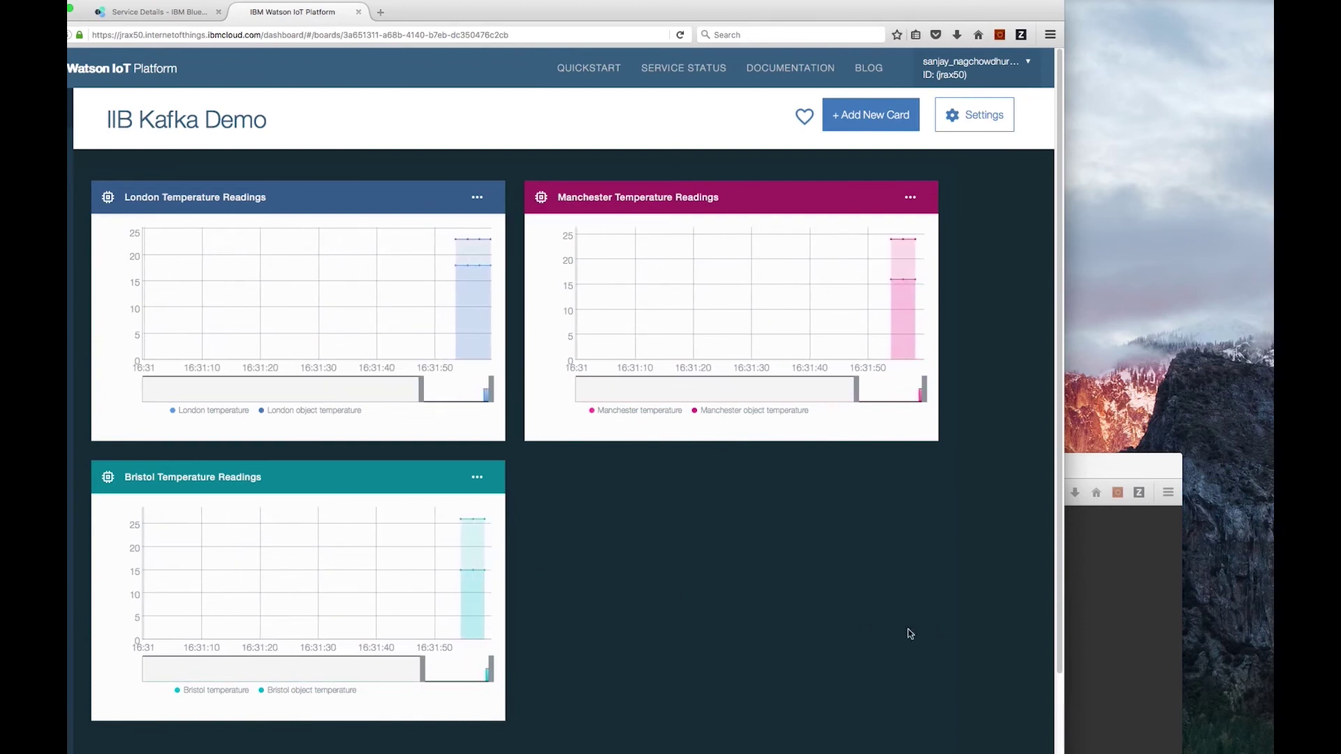
left_click(1096, 531)
left_click(985, 635)
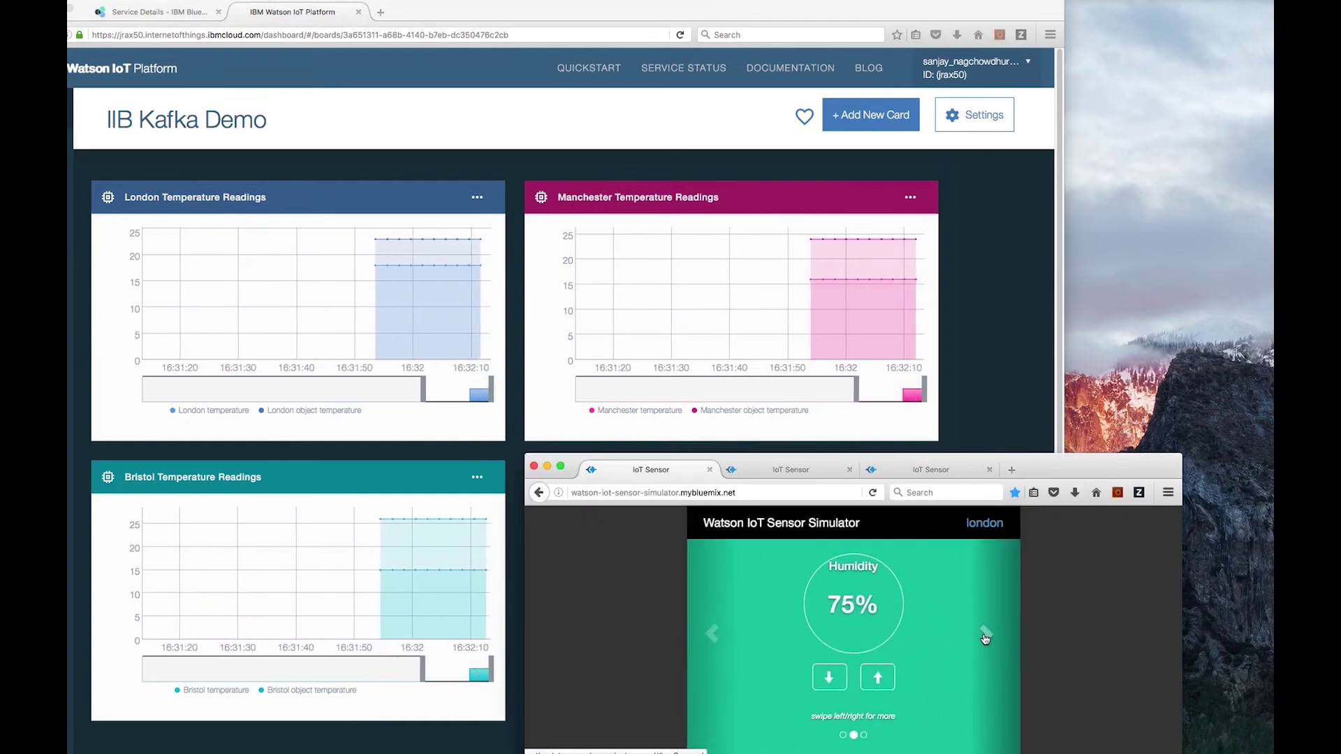
left_click(985, 636)
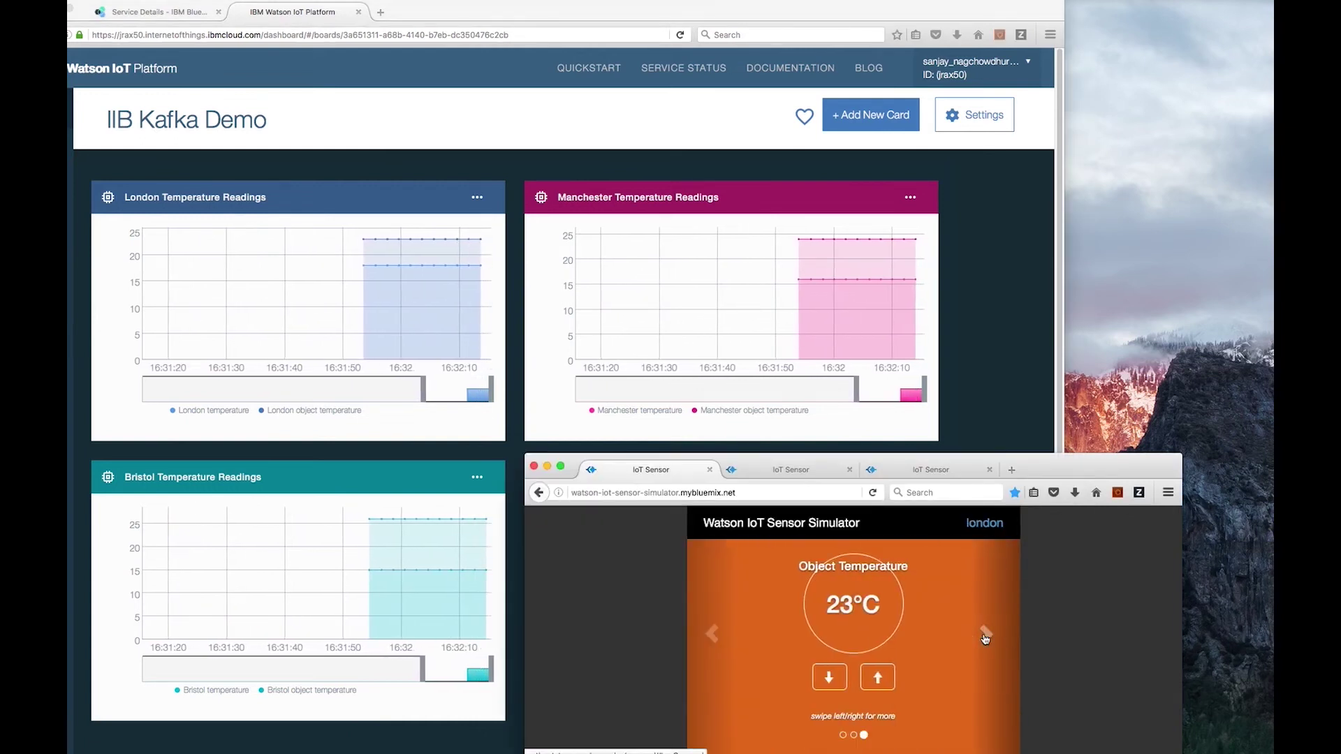
left_click(985, 636)
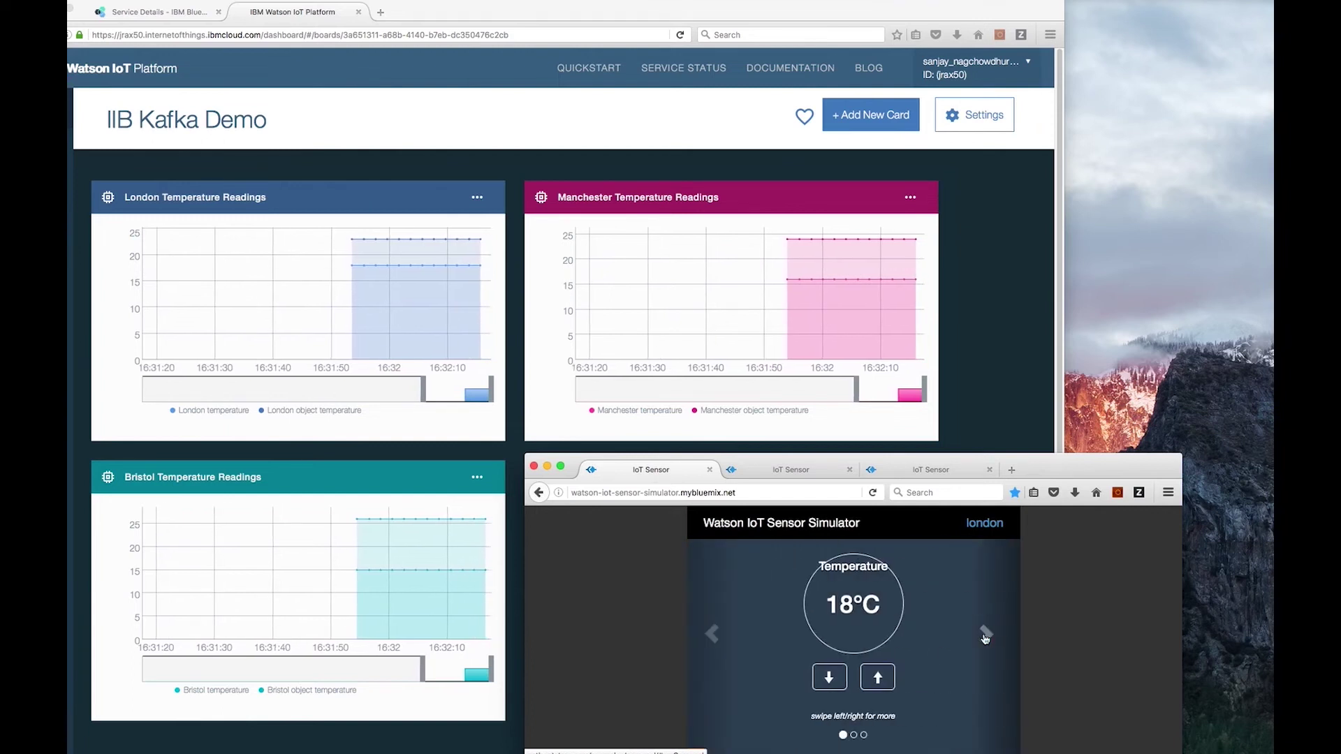
Switch between the manchester, bristol and london sensor simulators.
left_click(807, 471)
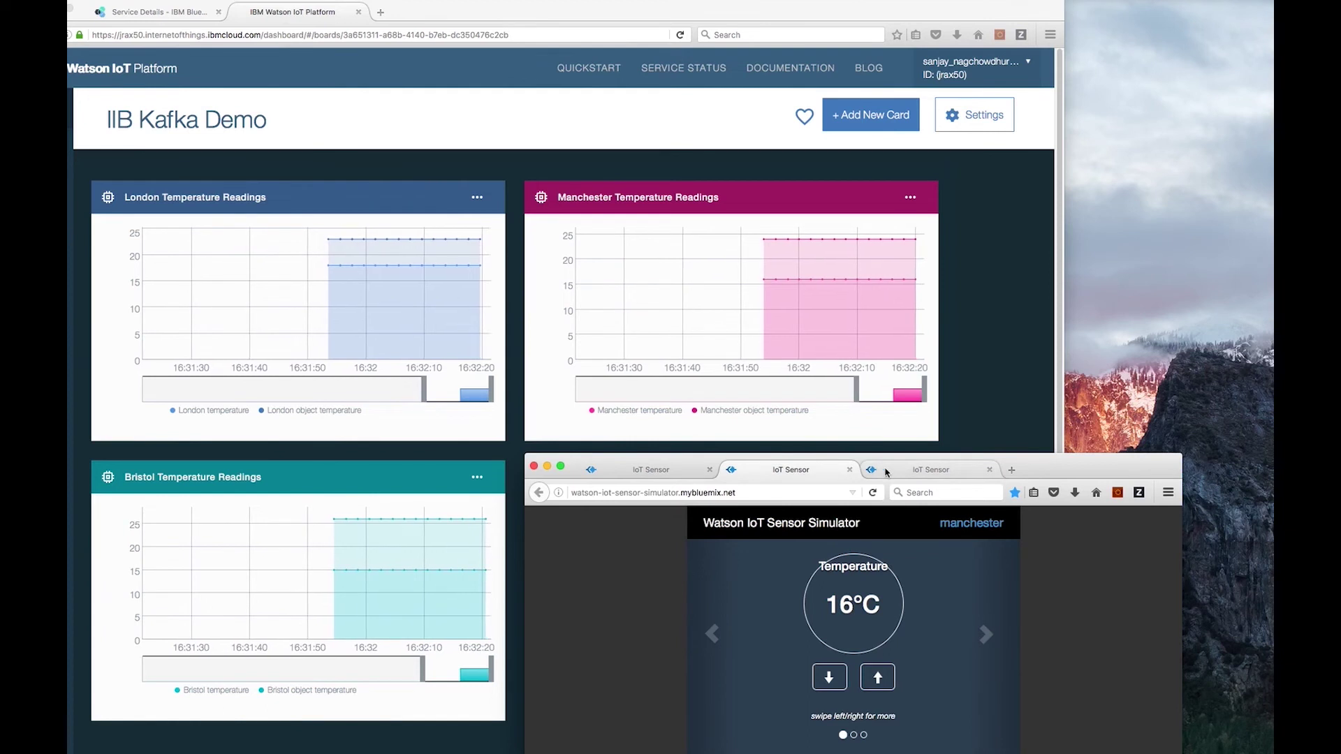
left_click(941, 471)
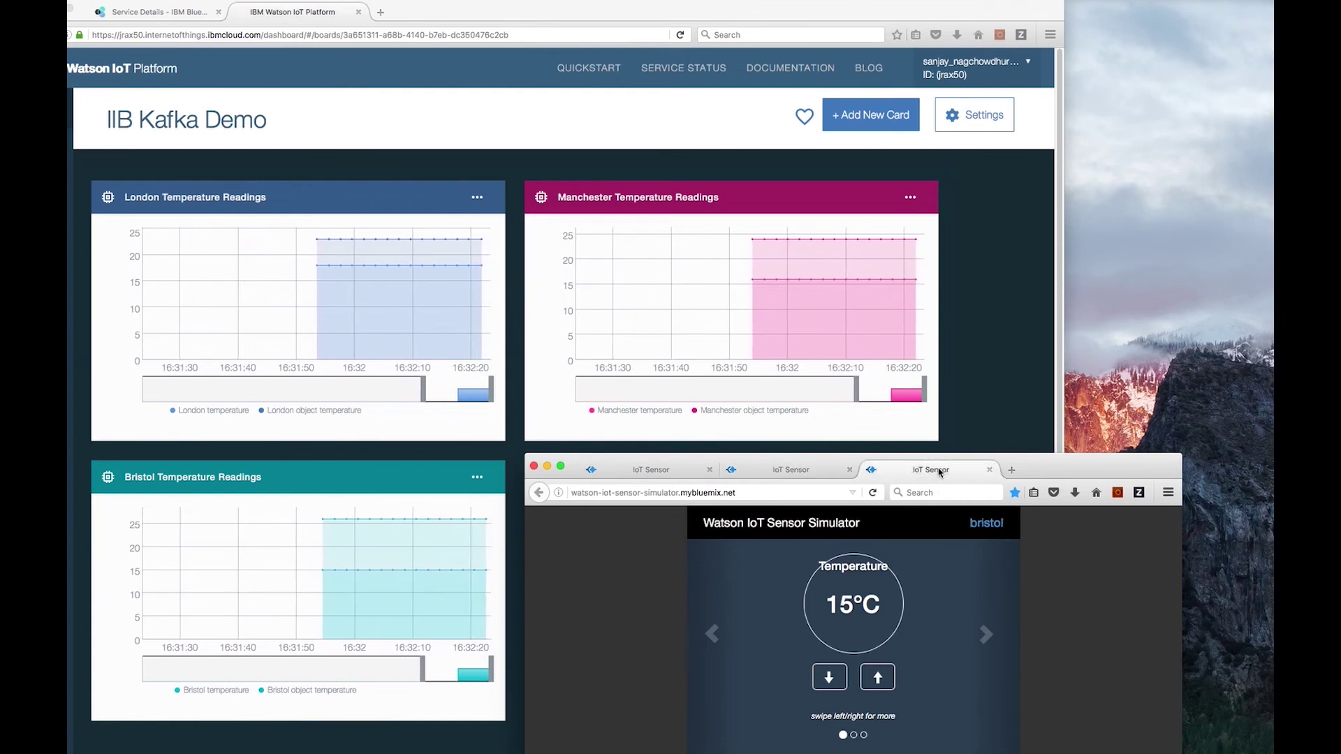
left_click(672, 473)
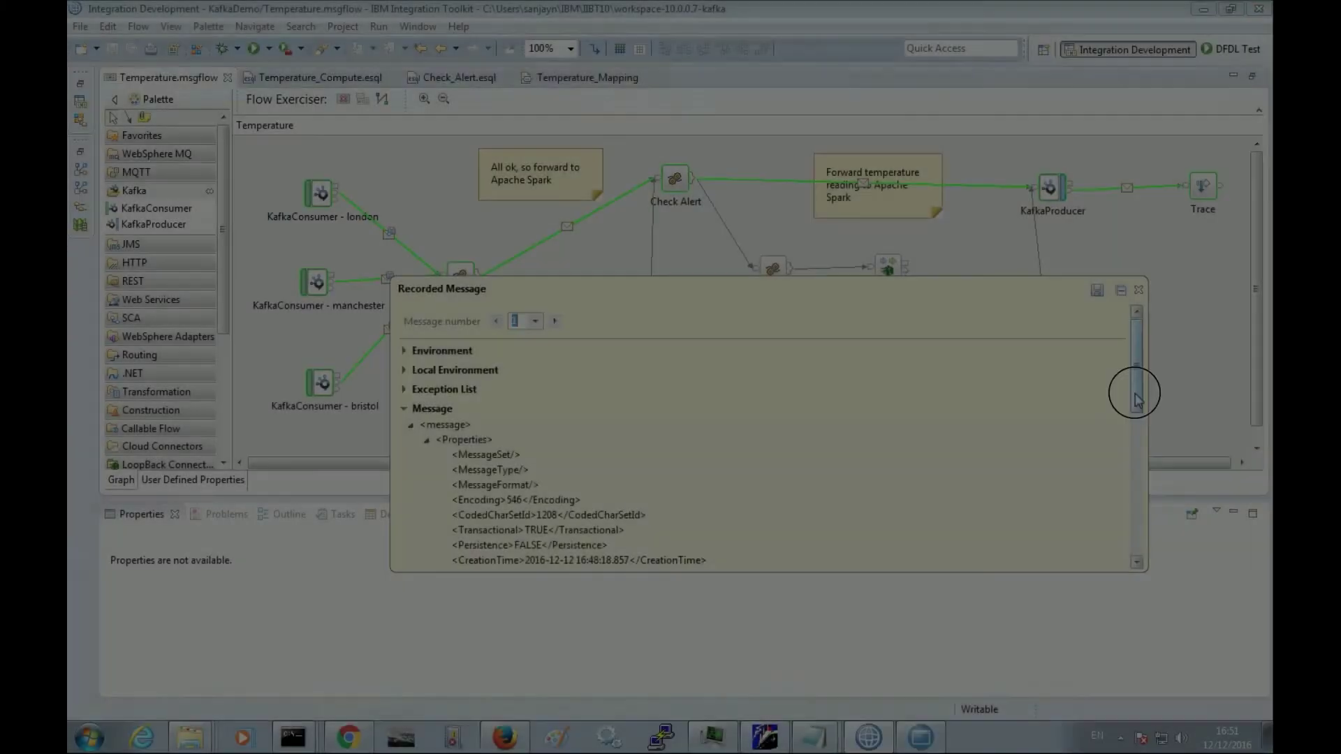
Expand Local Environment in two connections' recorded messages to show Kafka topic details, then nudge london temperature up.
left_click_drag(1136, 398, 1133, 549)
scroll(1133, 549, "up", 10)
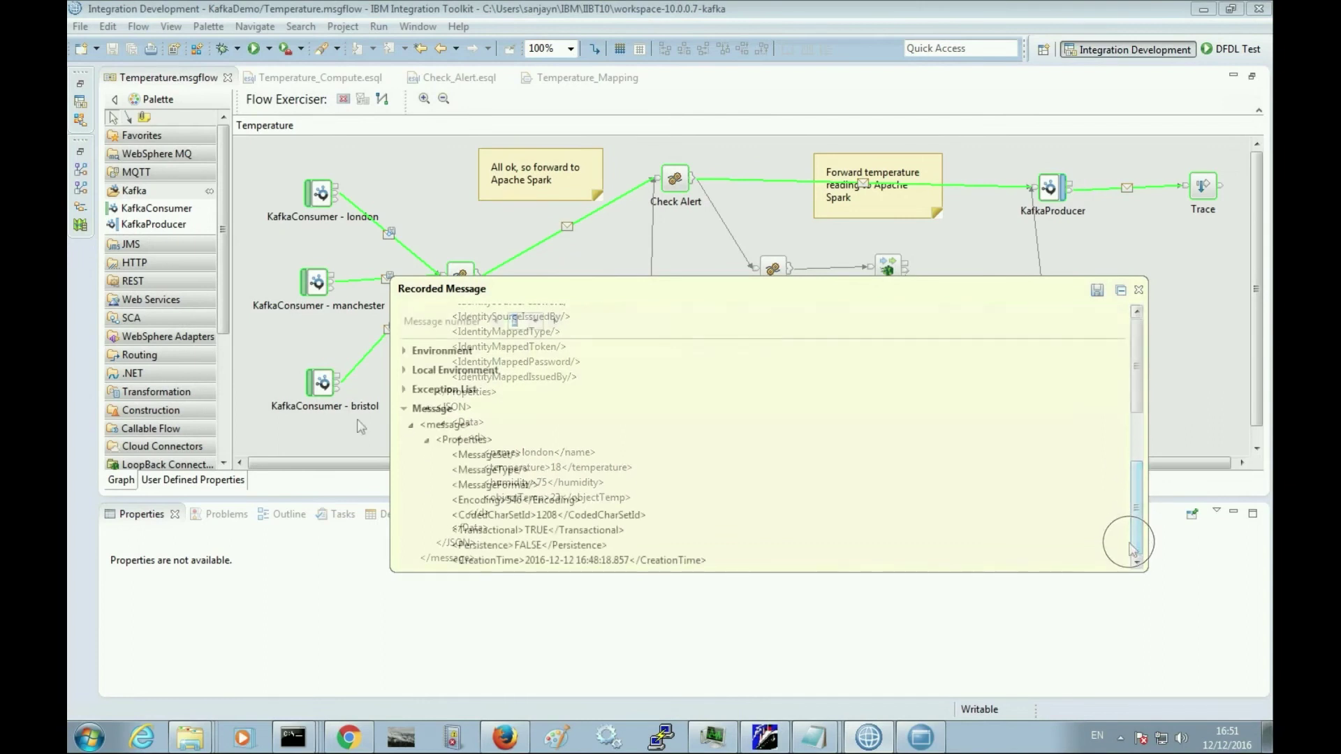
left_click(404, 370)
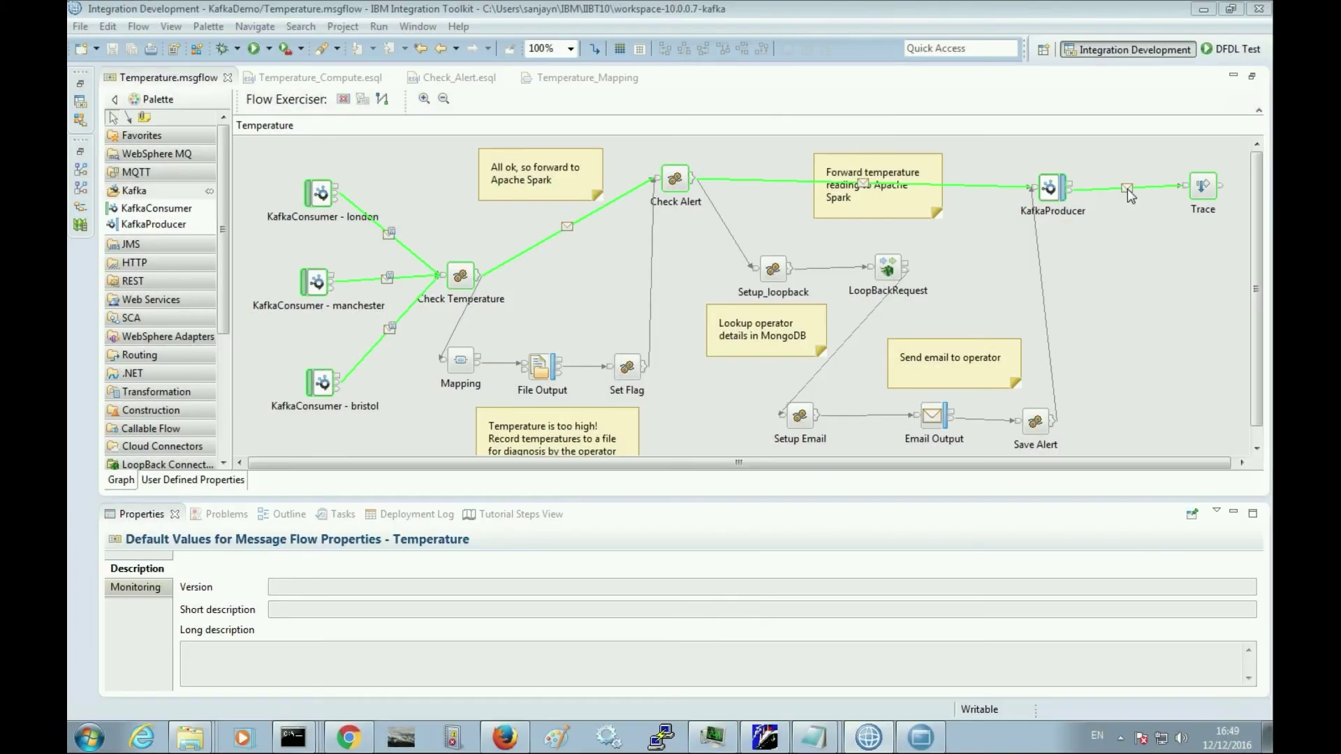
left_click(1128, 188)
left_click_drag(1263, 328, 1221, 292)
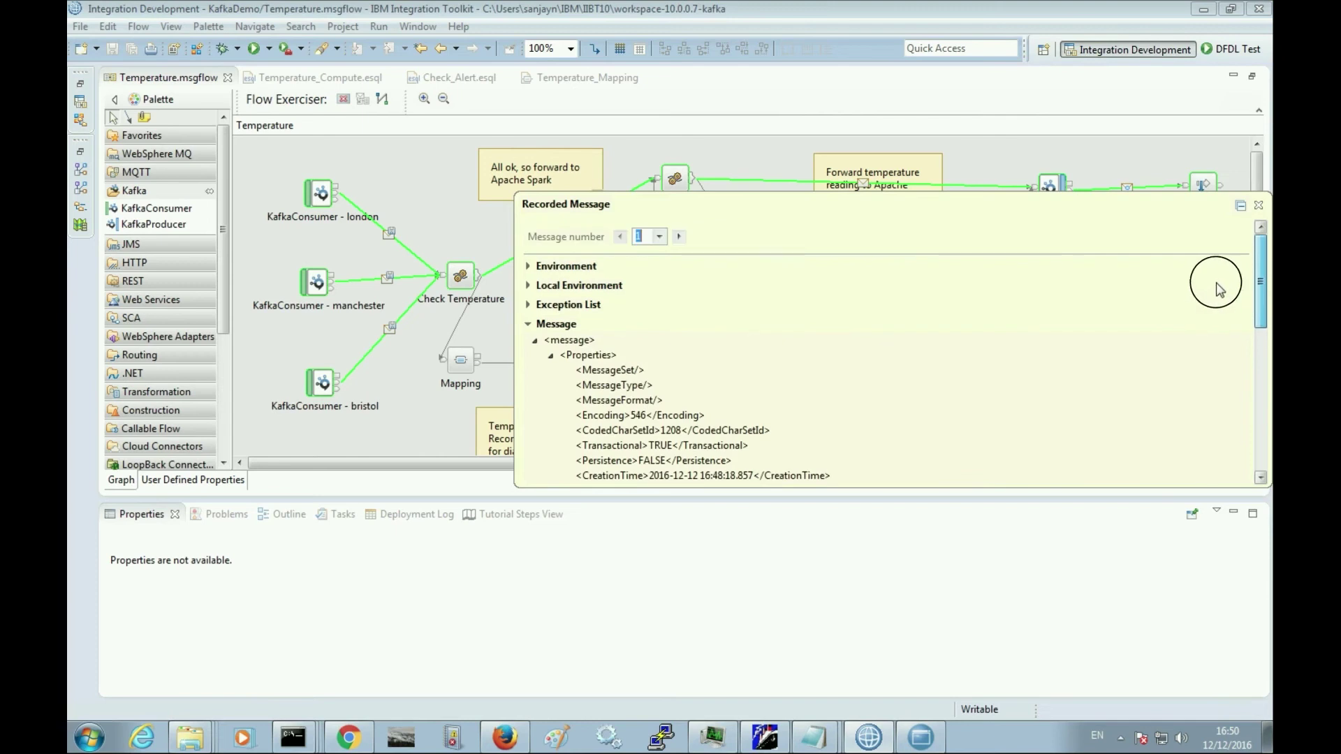
left_click(527, 285)
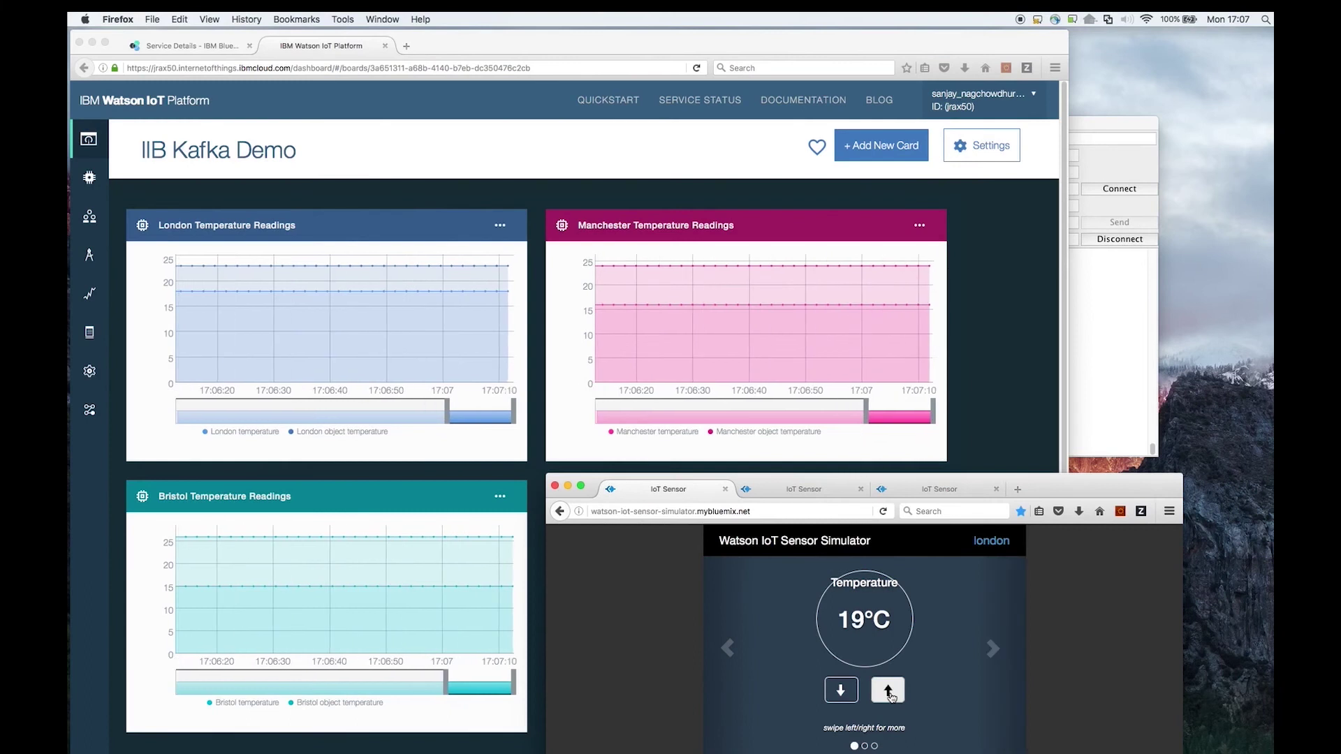
left_click(890, 694)
left_click(890, 694)
Reposition the Kafka consumer log window and step the london temperature up to 26°C.
left_click_drag(1118, 123, 1263, 116)
left_click(890, 693)
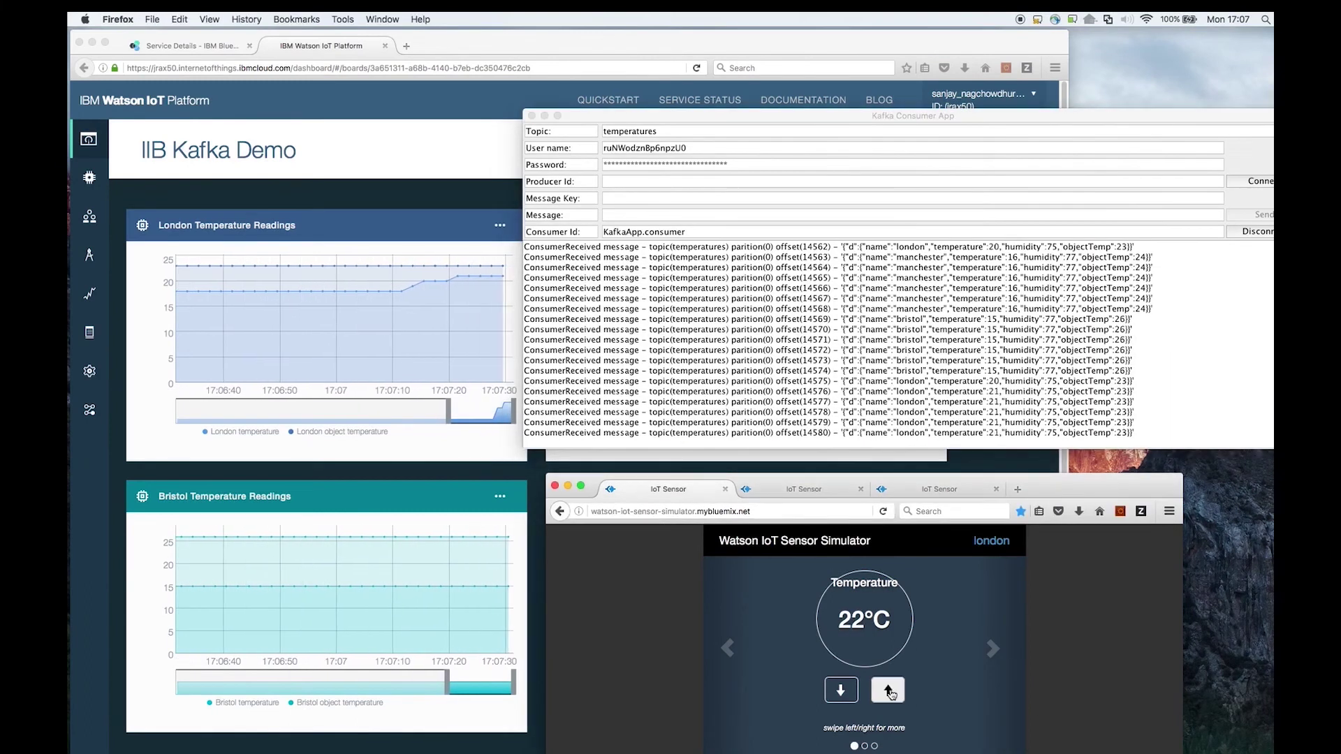
left_click(890, 694)
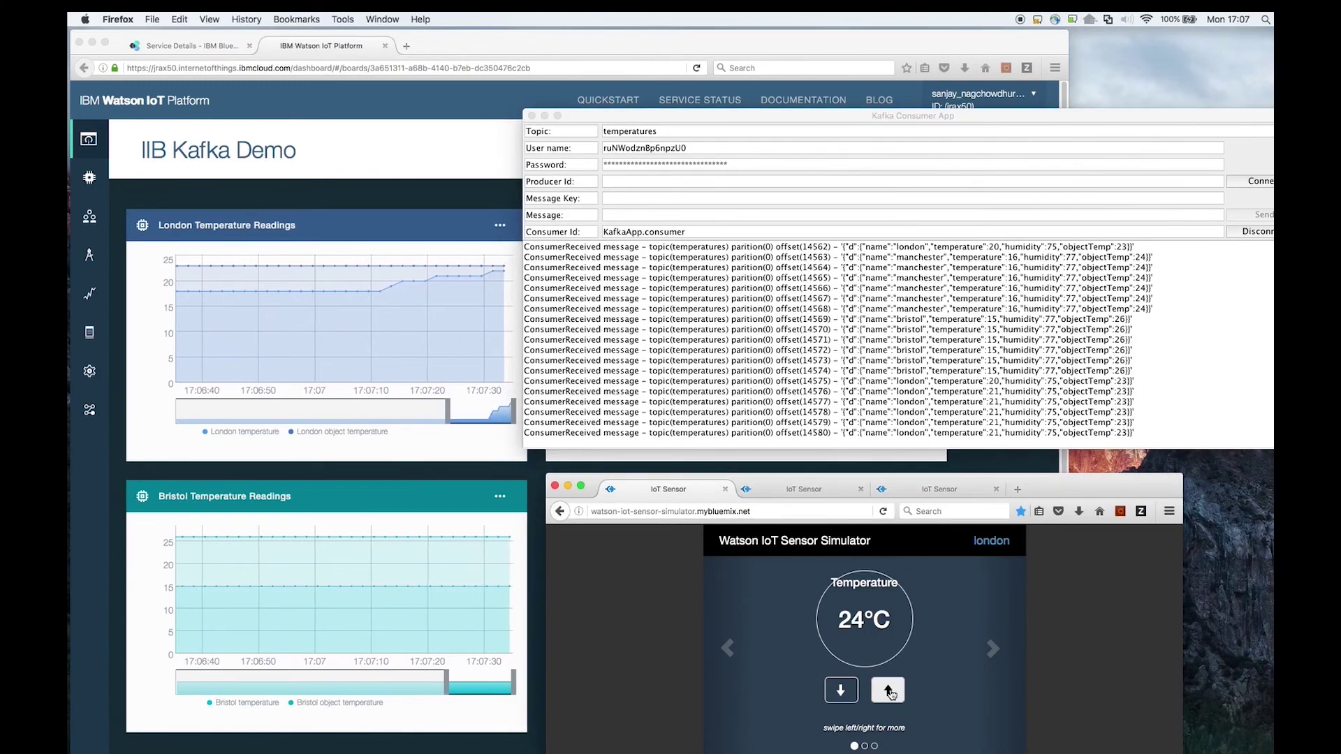
left_click(890, 693)
left_click(890, 693)
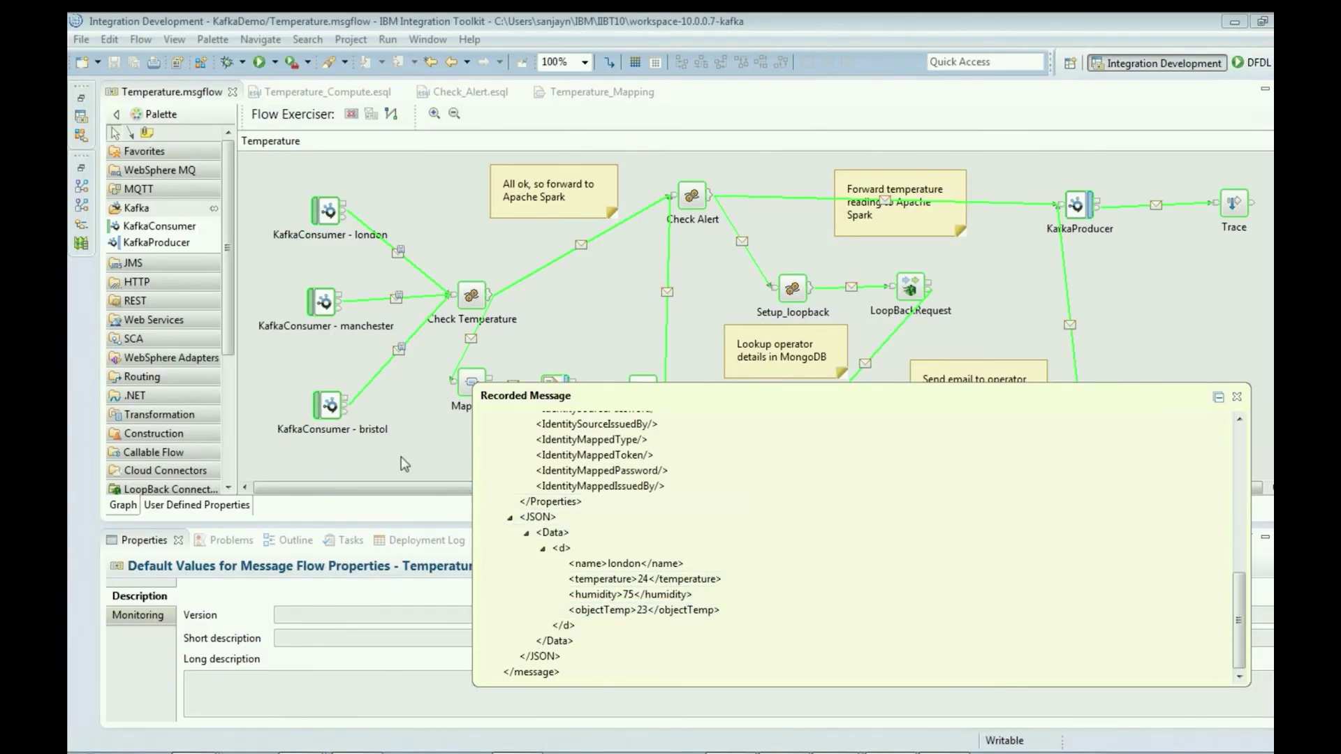
View the recorded message passed from Mapping to File Output.
left_click(516, 383)
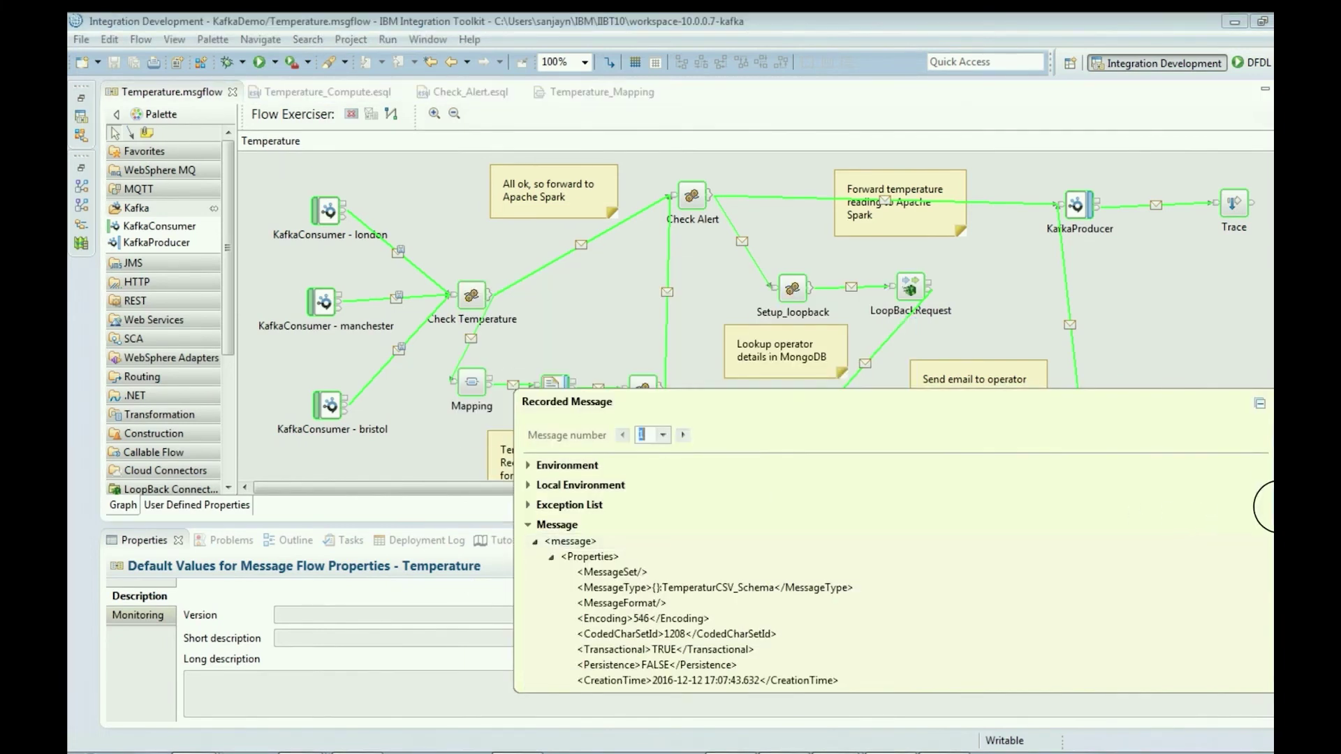
scroll(1266, 506, "down", 10)
scroll(1258, 620, "down", 2)
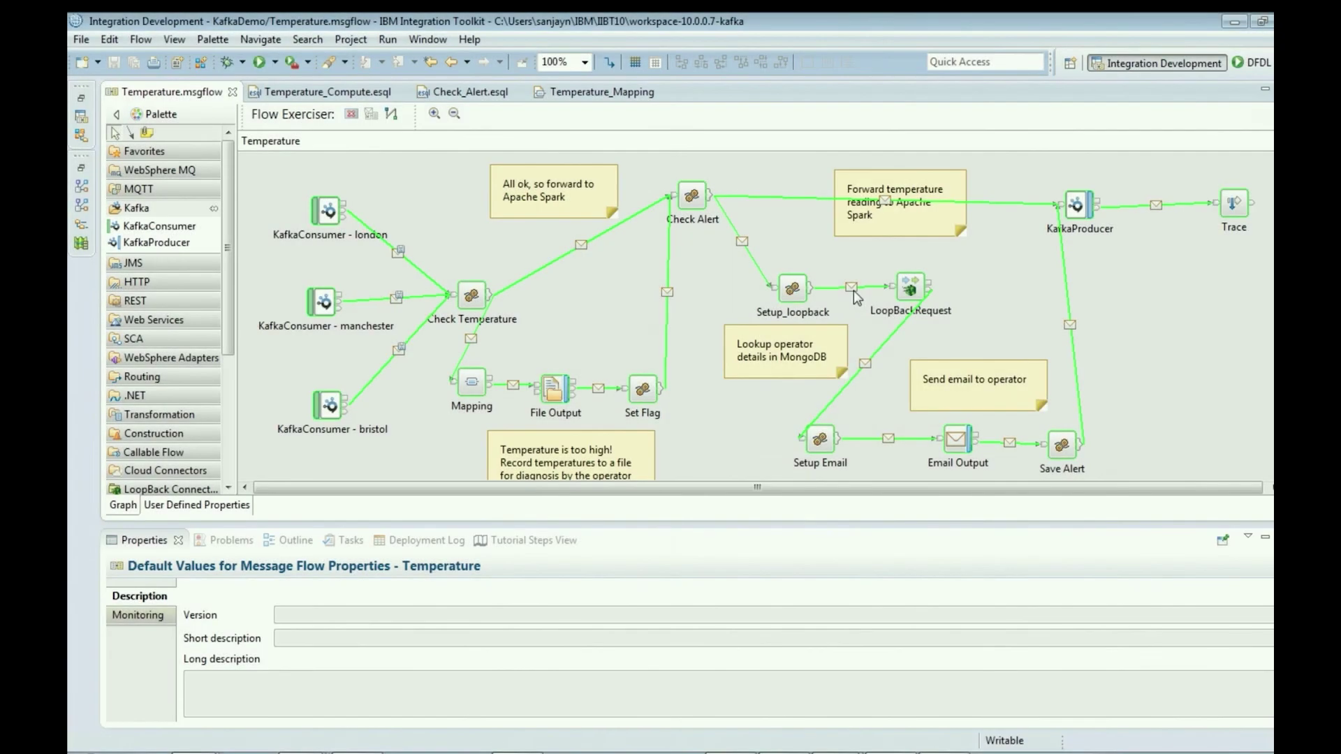
Open the london operator lookup's recorded message and expand Local Environment to see the loopback request.
left_click(851, 286)
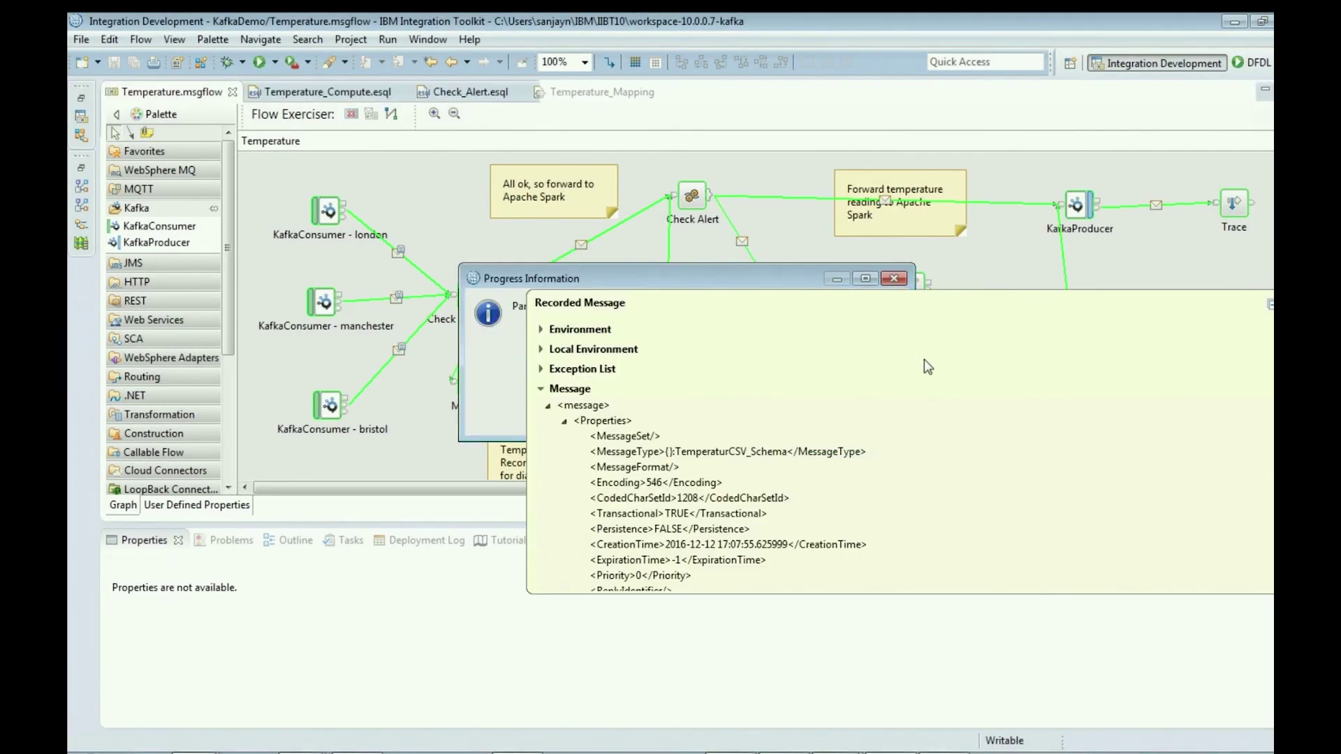
scroll(1041, 350, "down", 4)
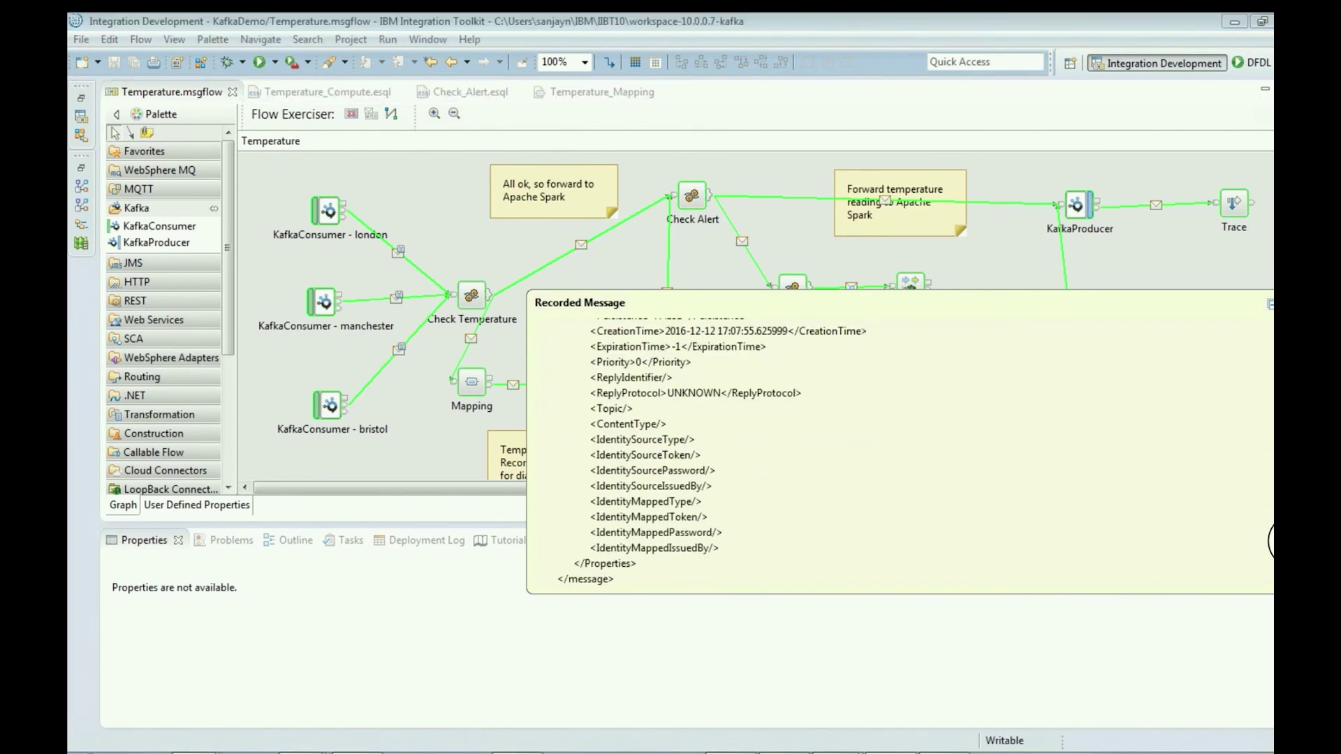
scroll(1042, 350, "up", 5)
left_click(542, 350)
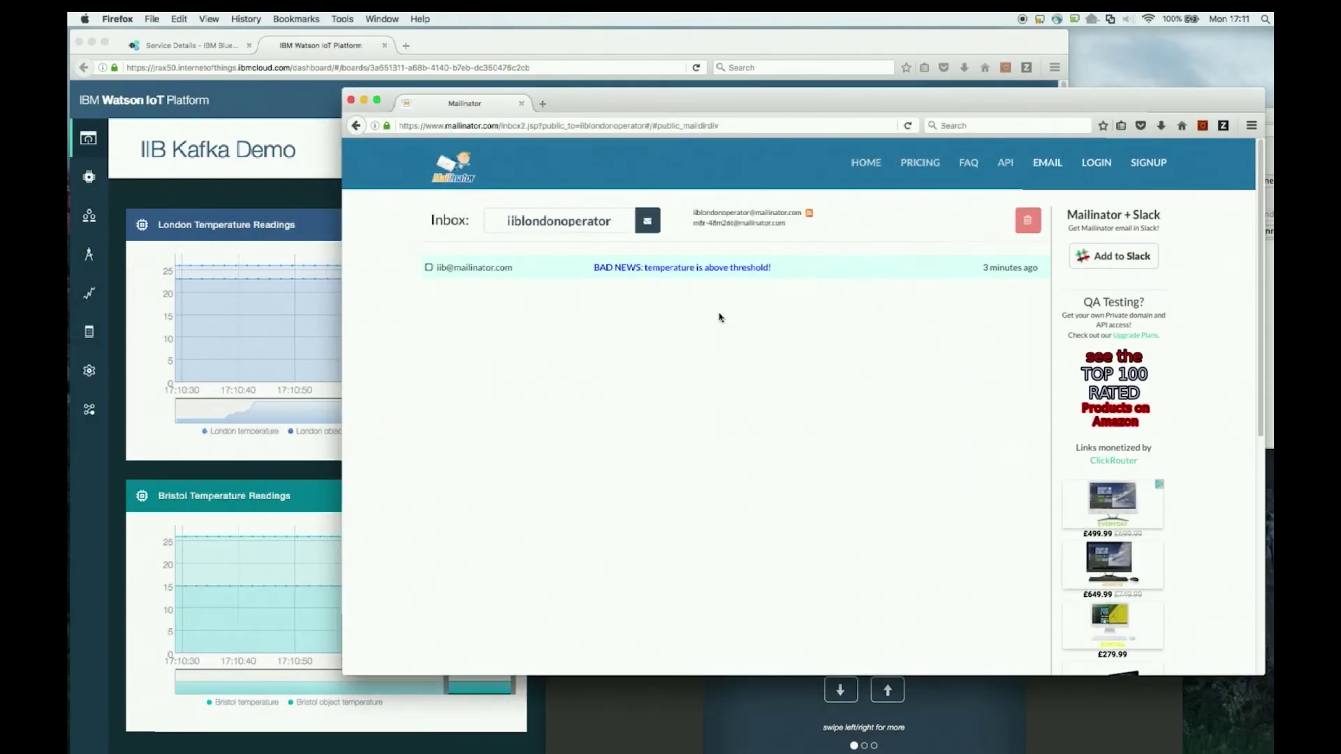
Read the BAD NEWS alert, drop london's simulator temperature to 17°C, then read the GOOD NEWS email.
left_click(622, 272)
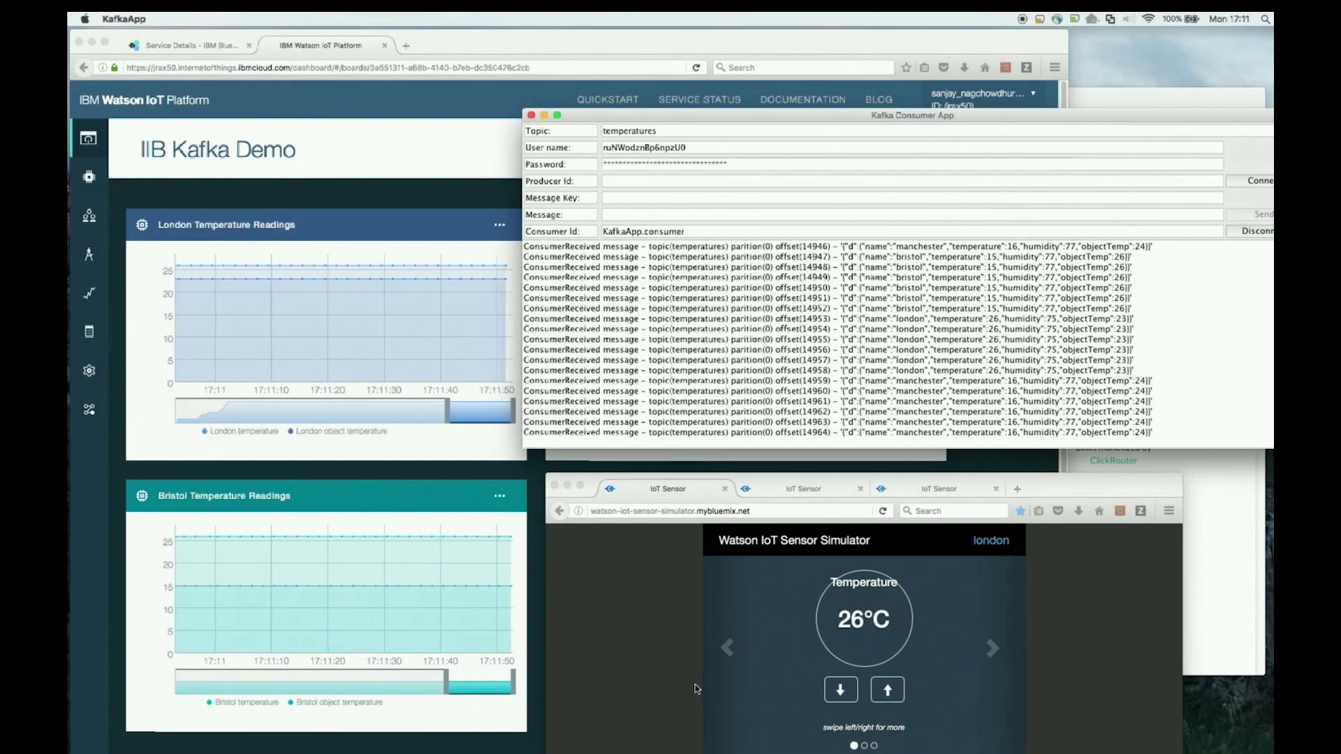
left_click(833, 714)
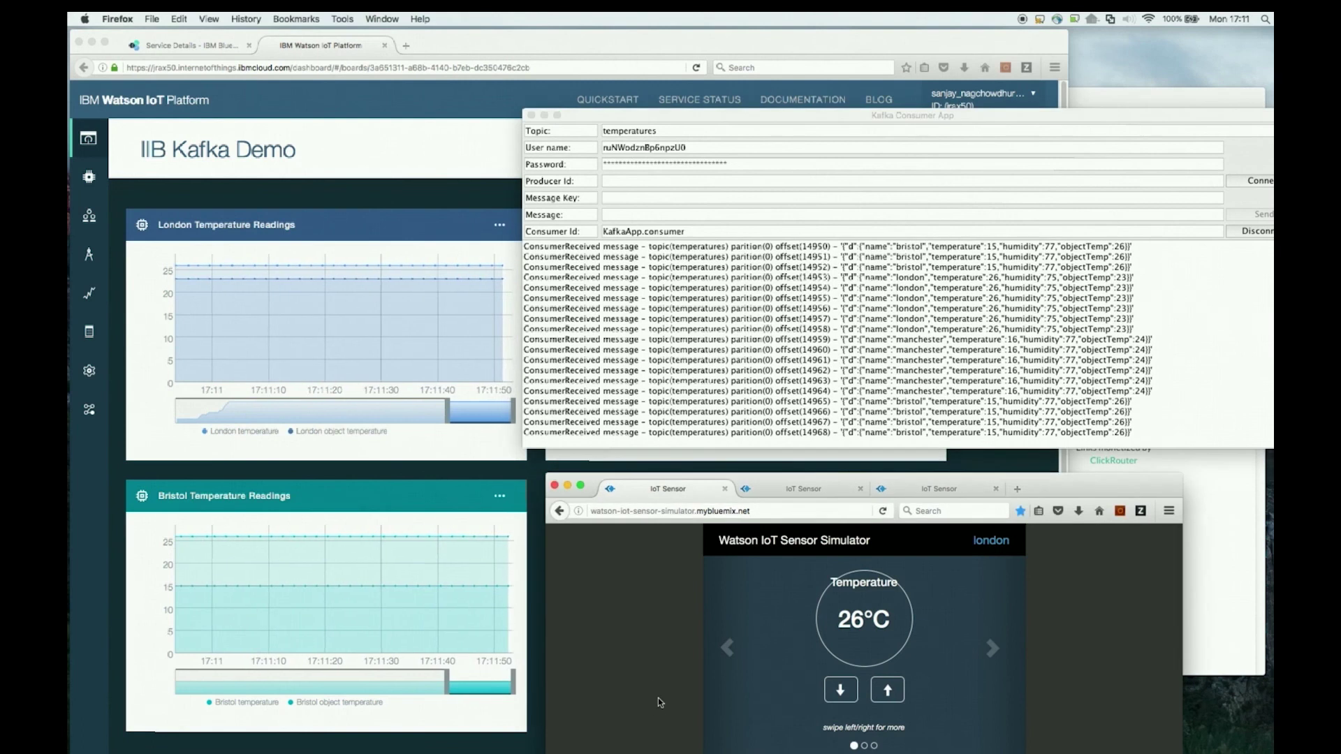
left_click(841, 691)
left_click(841, 692)
left_click(841, 691)
left_click(840, 691)
left_click(841, 692)
left_click(841, 692)
left_click(841, 692)
left_click(840, 691)
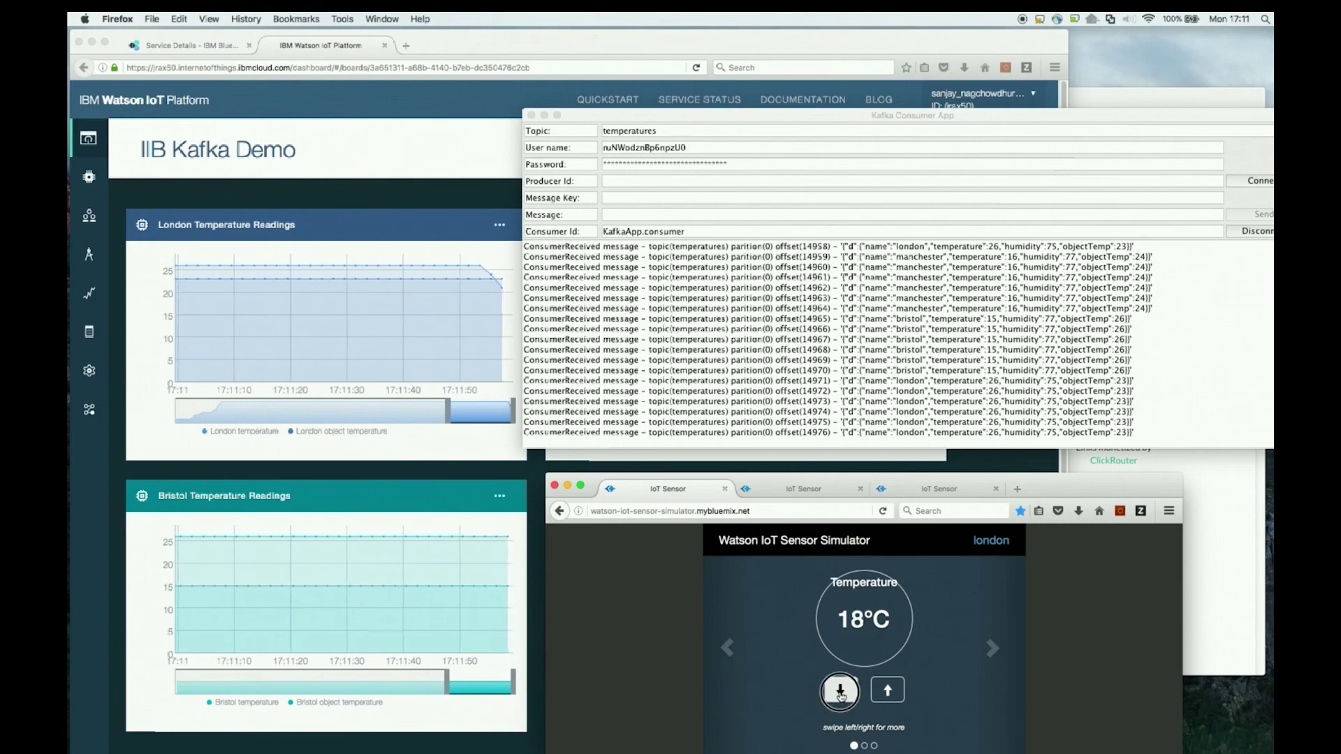
left_click(841, 691)
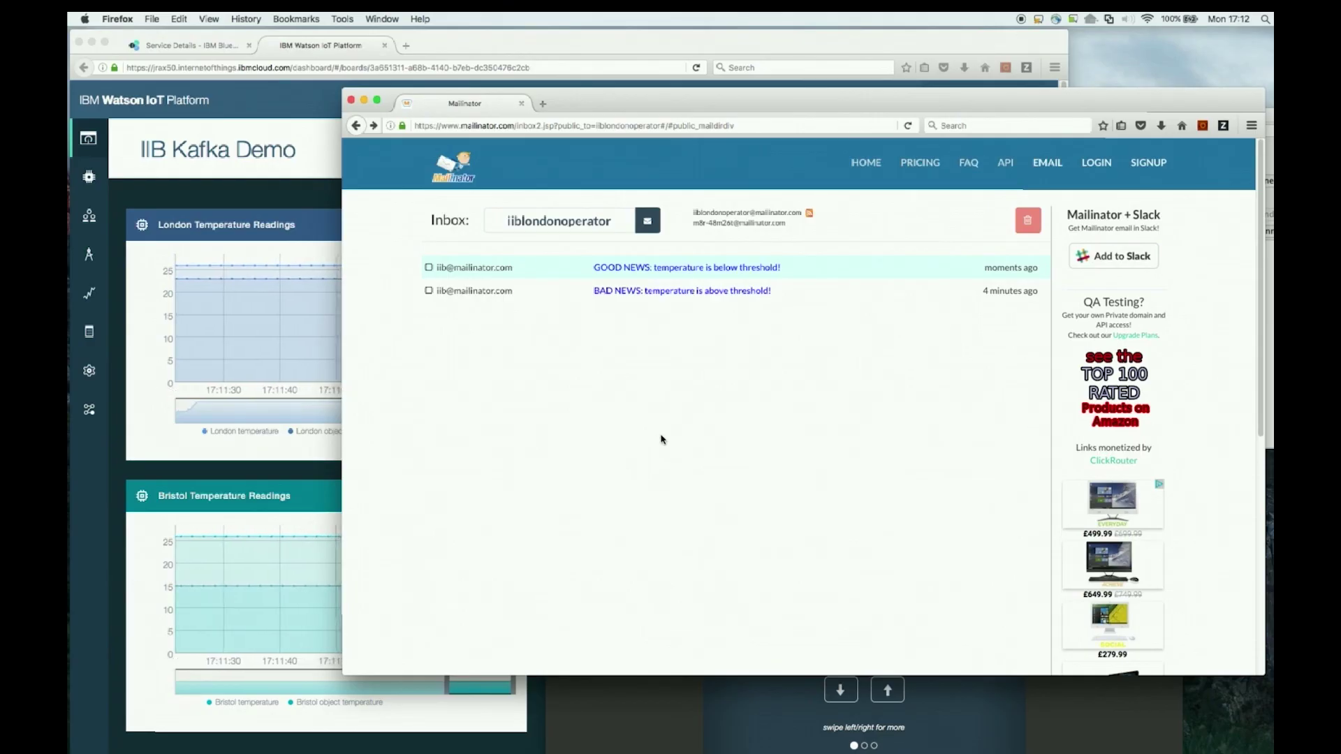
left_click(640, 272)
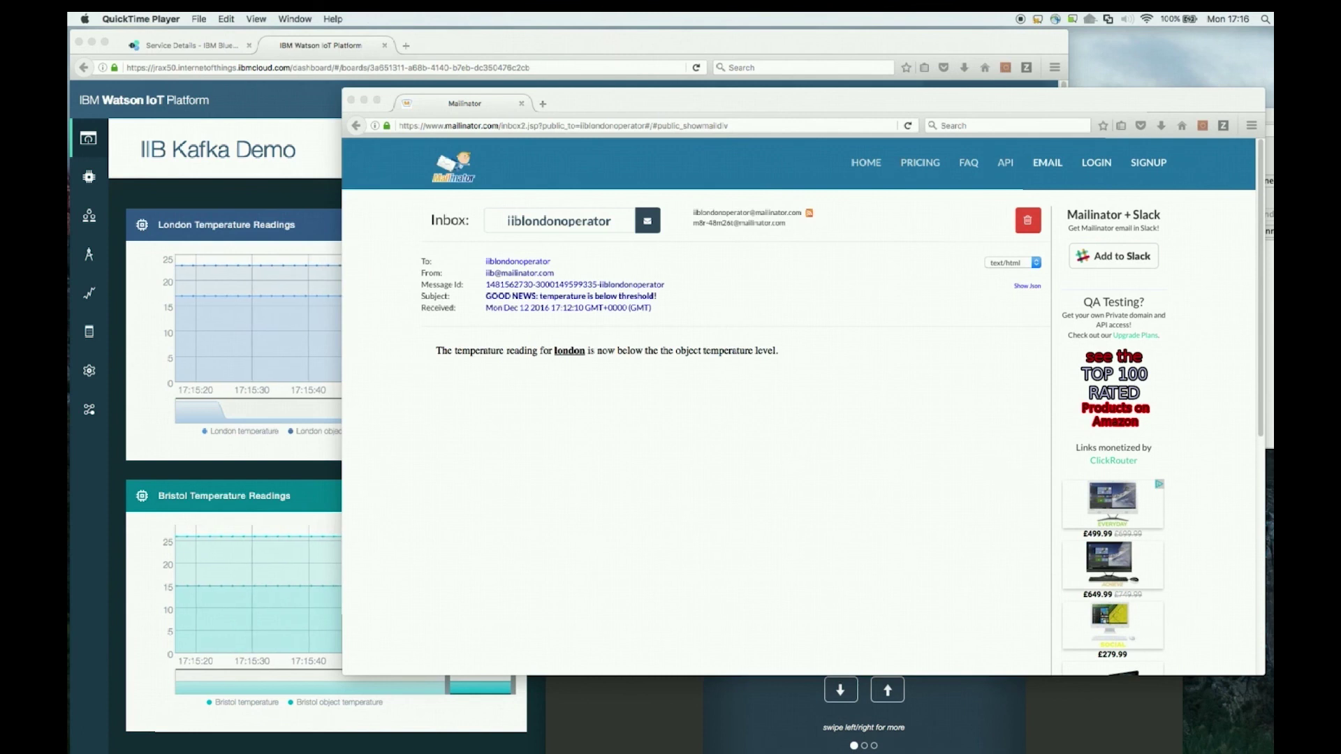
Open london_temperatureThresholdExceeded.csv from the temp folder in Excel, then move to the next slide.
left_click(68, 475)
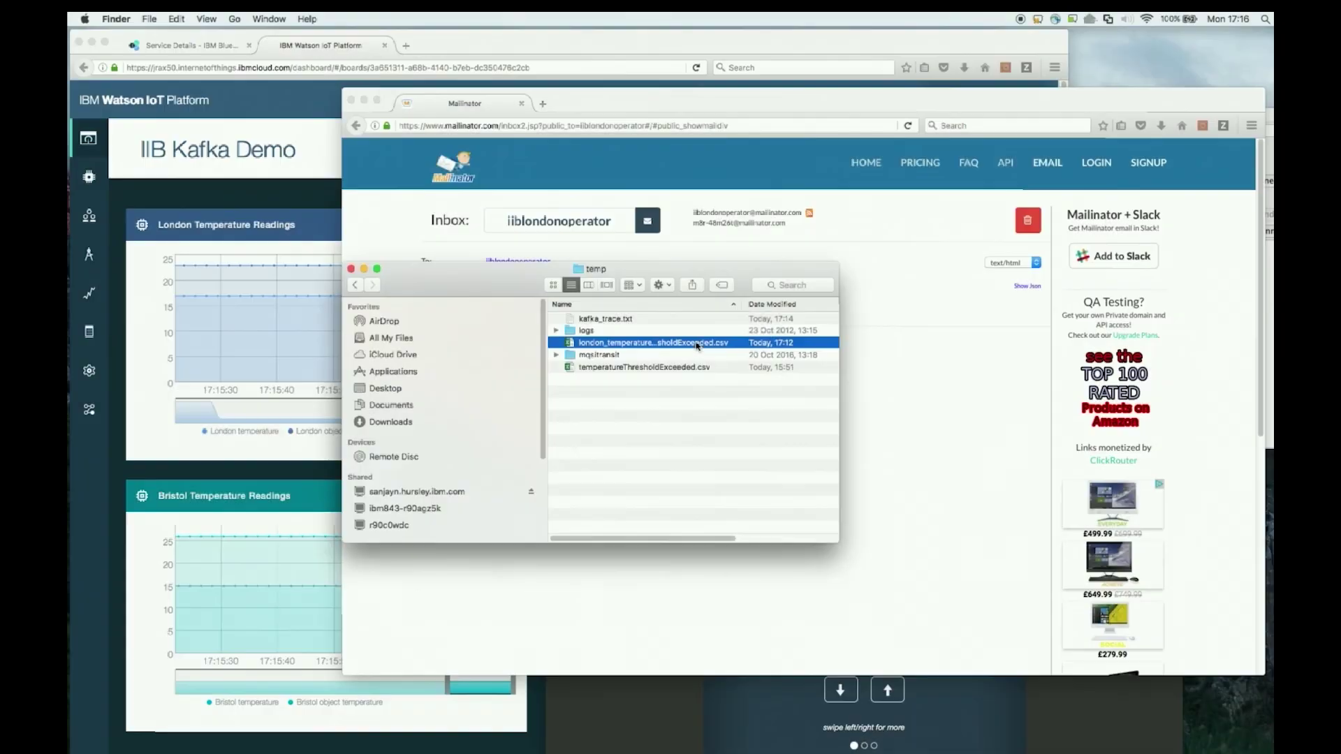
double_click(697, 343)
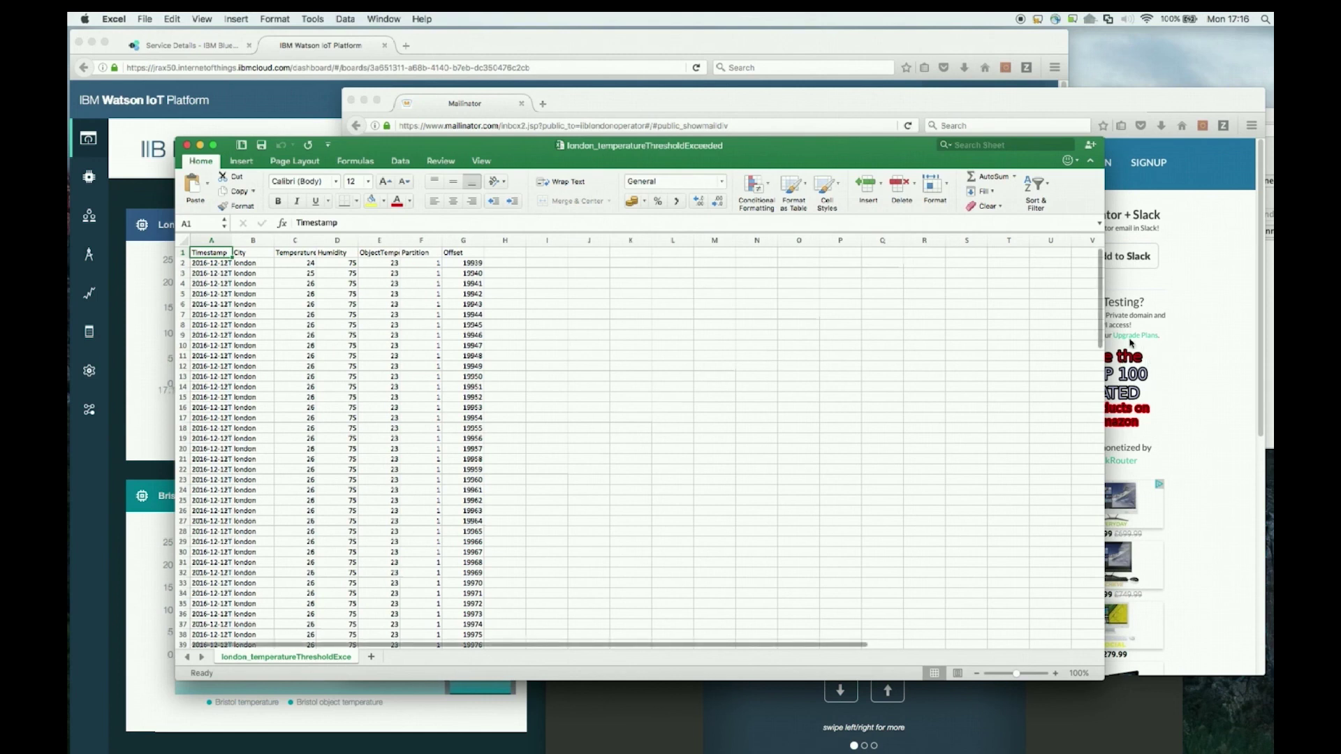
left_click_drag(1097, 328, 1101, 445)
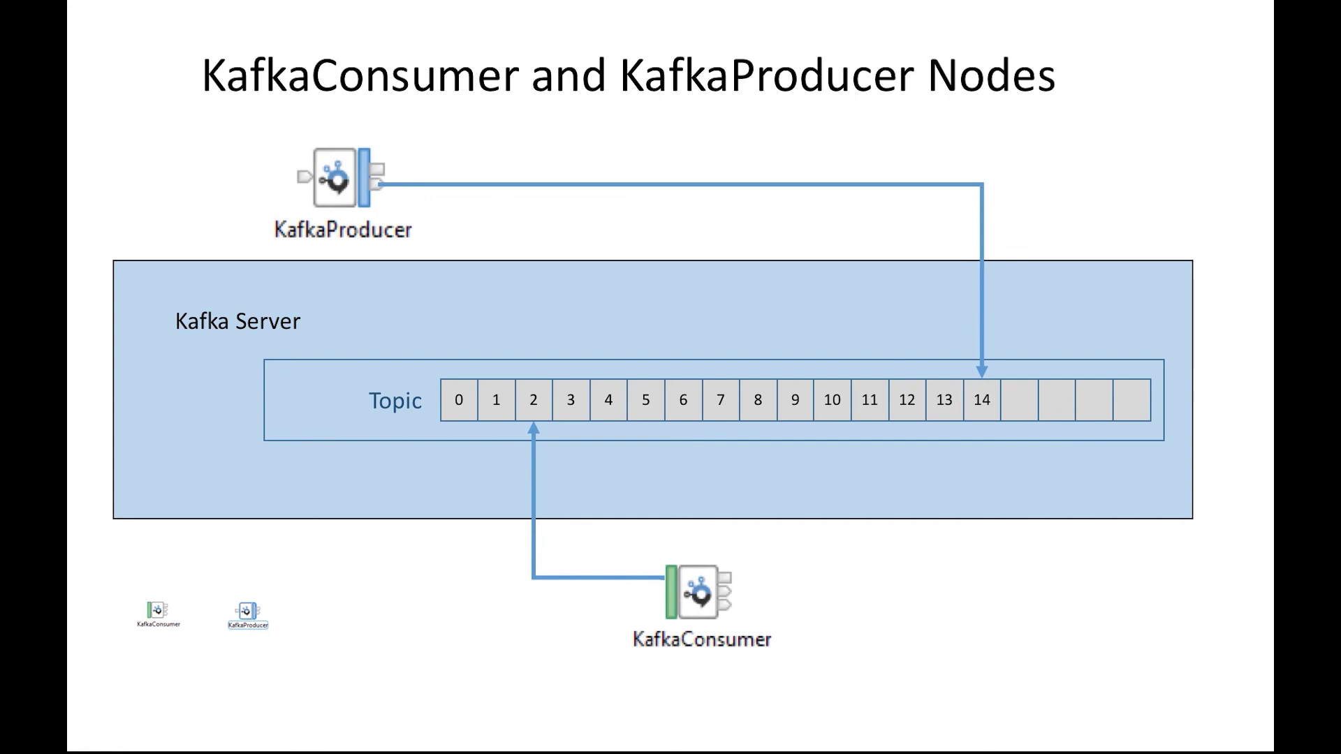
key("Right")
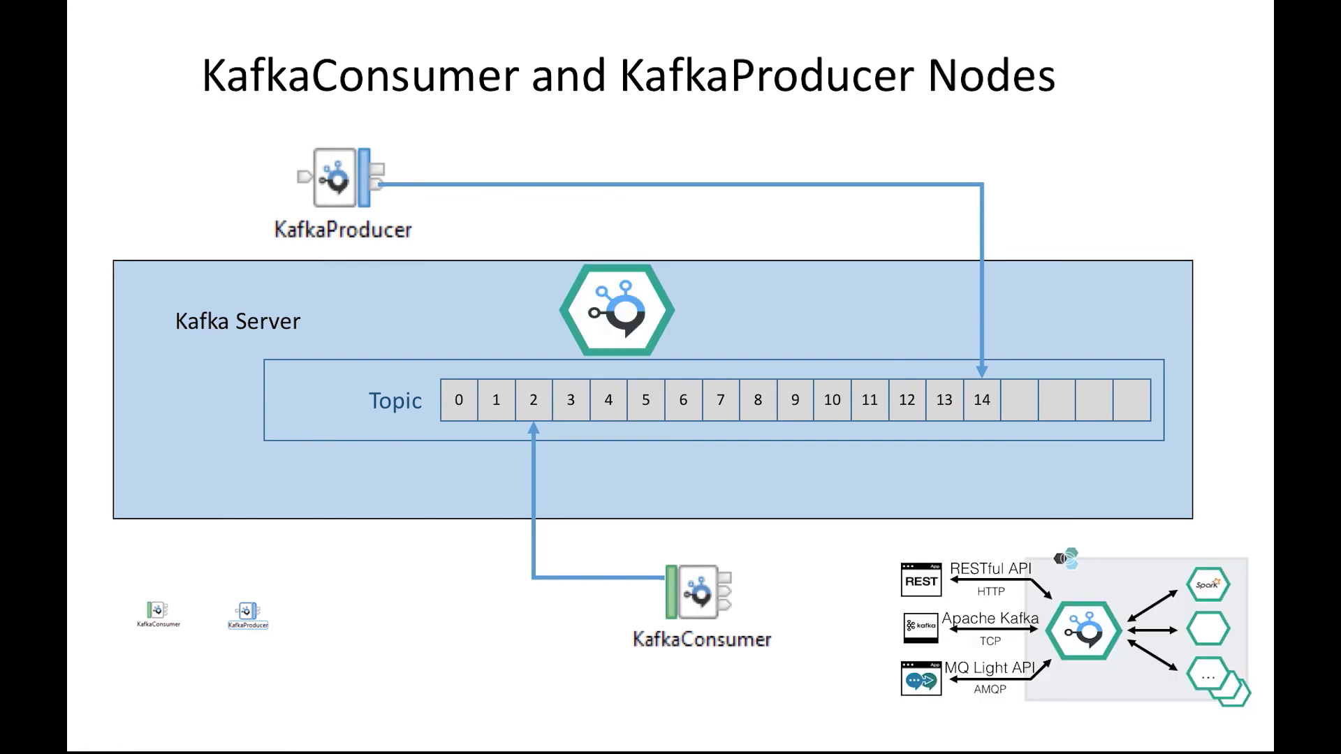